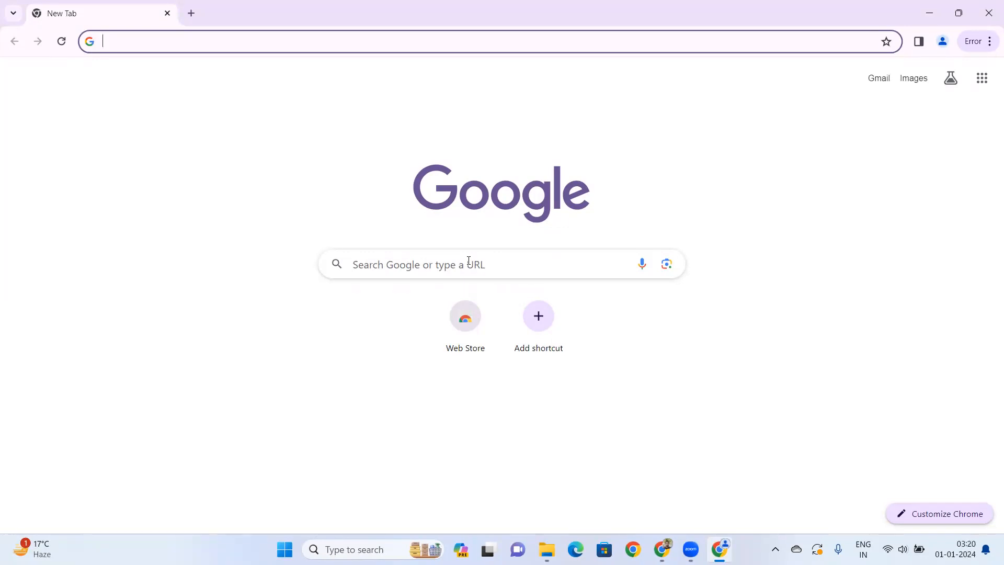
# Search Google for "jdk download for windows"
pyautogui.click(469, 261)
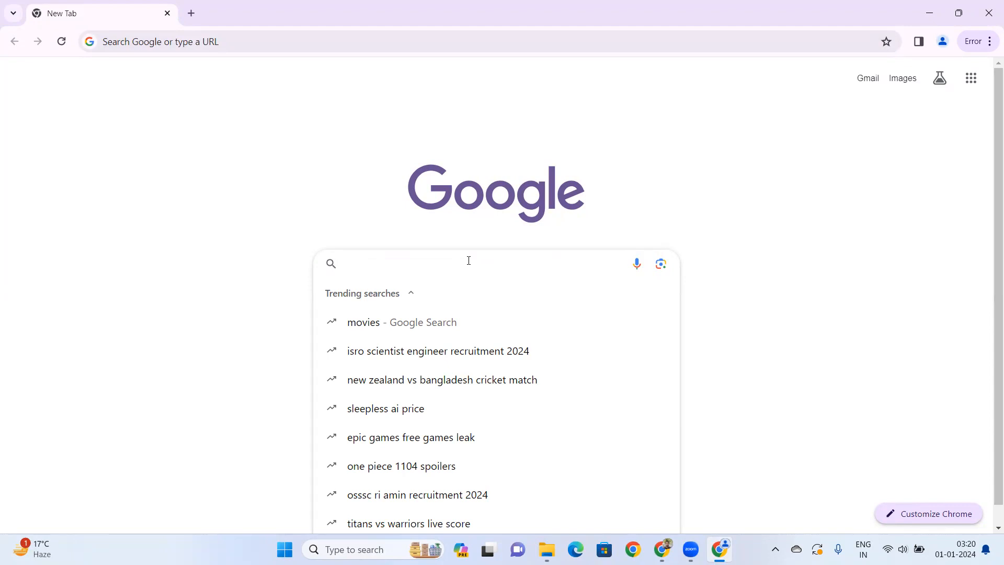
pyautogui.write('jdk')
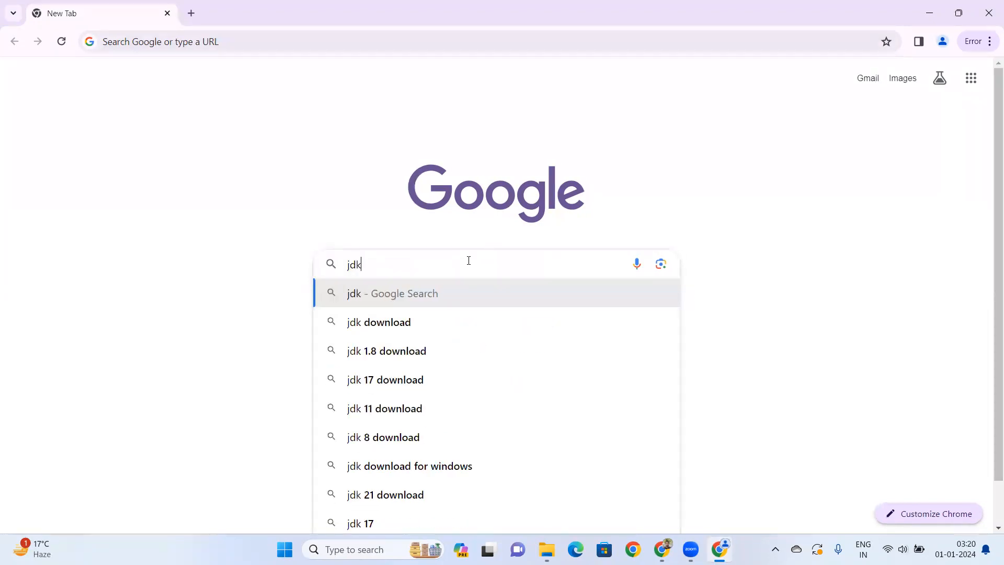
pyautogui.write(' do')
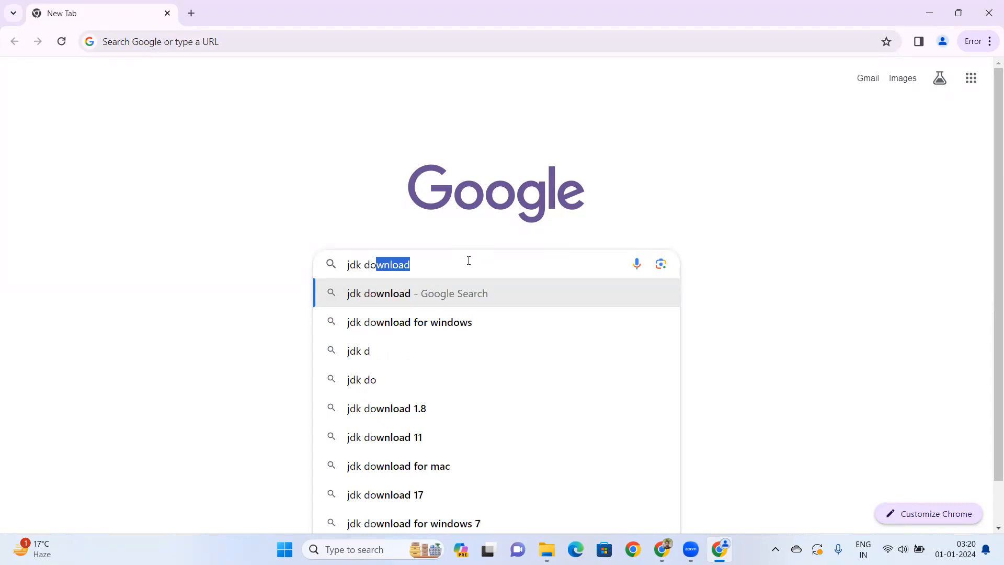
pyautogui.write('wnloa')
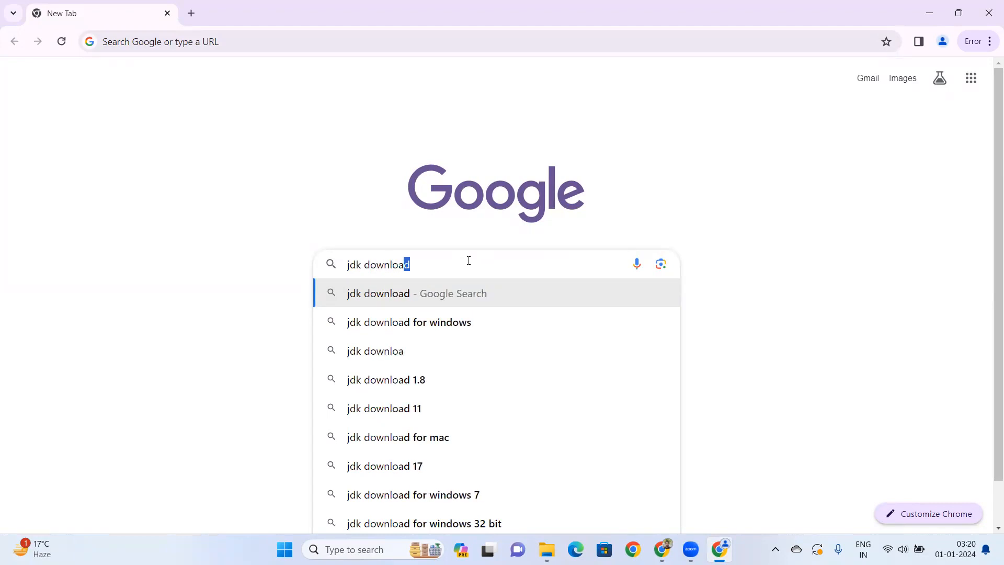
pyautogui.write('d')
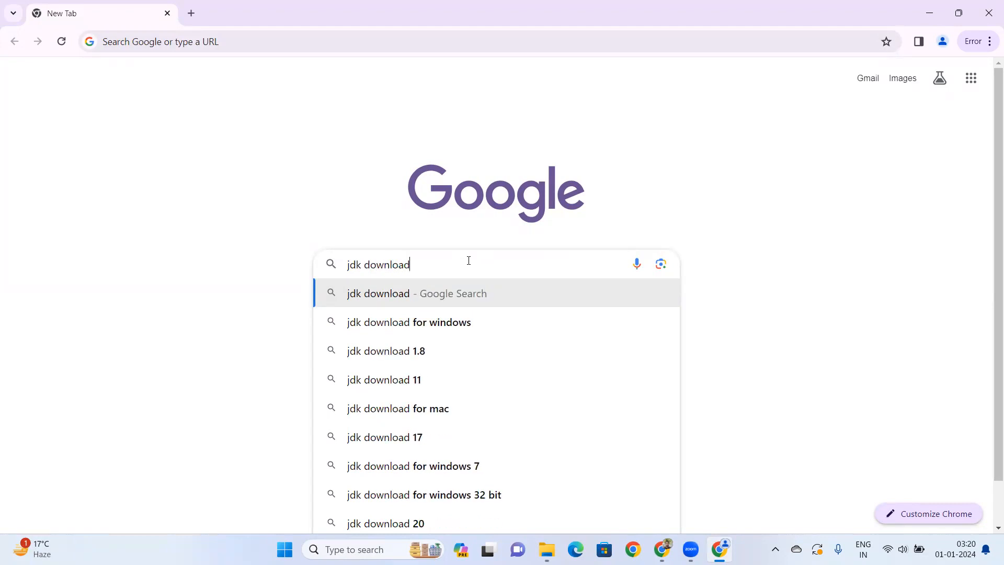
pyautogui.press('Down')
pyautogui.press('Return')
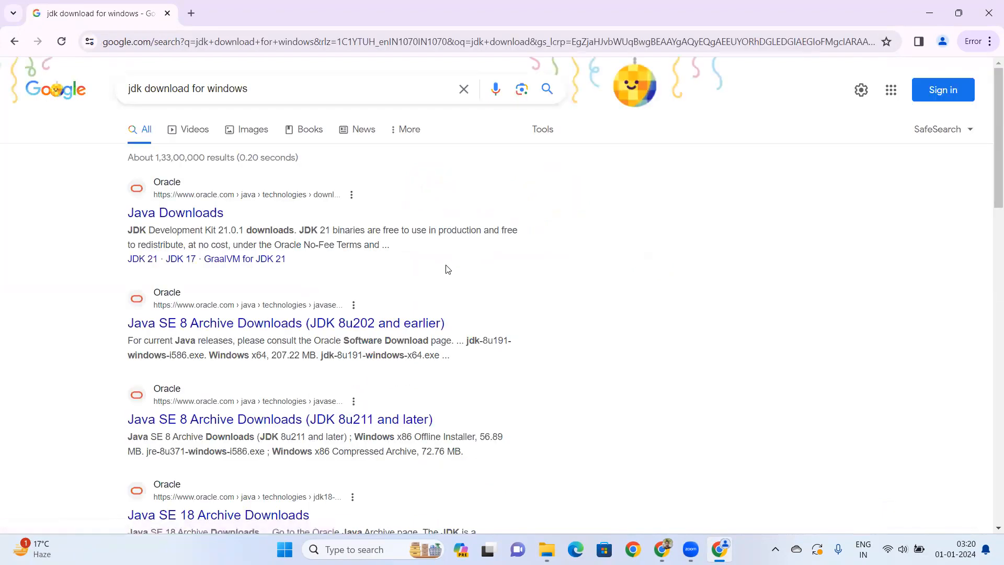
# Open Oracle's Java Downloads page and download the JDK 21 x64 Installer for Windows
pyautogui.click(196, 218)
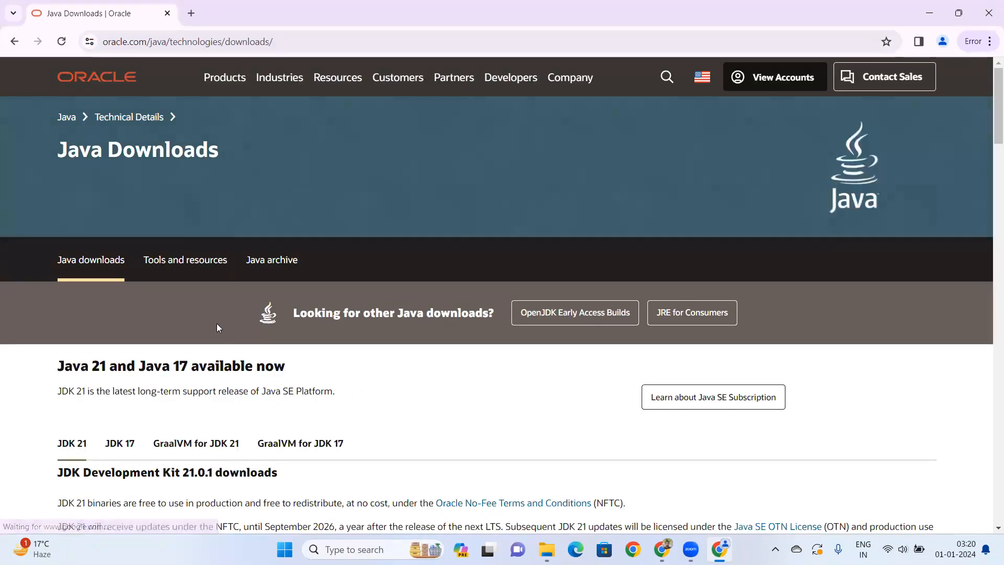
pyautogui.scroll(-2, 216, 325)
pyautogui.scroll(-2, 218, 328)
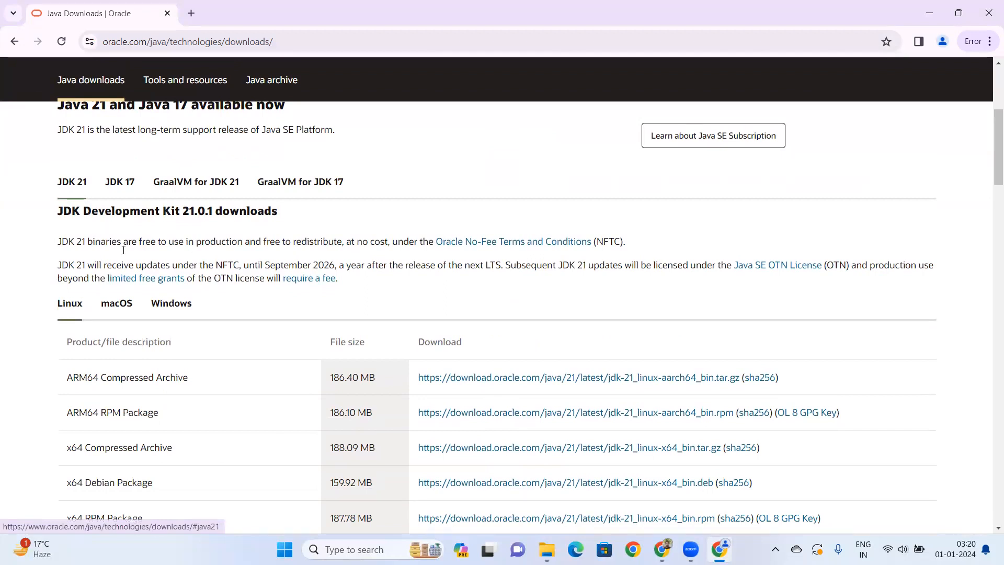
pyautogui.scroll(-1, 282, 341)
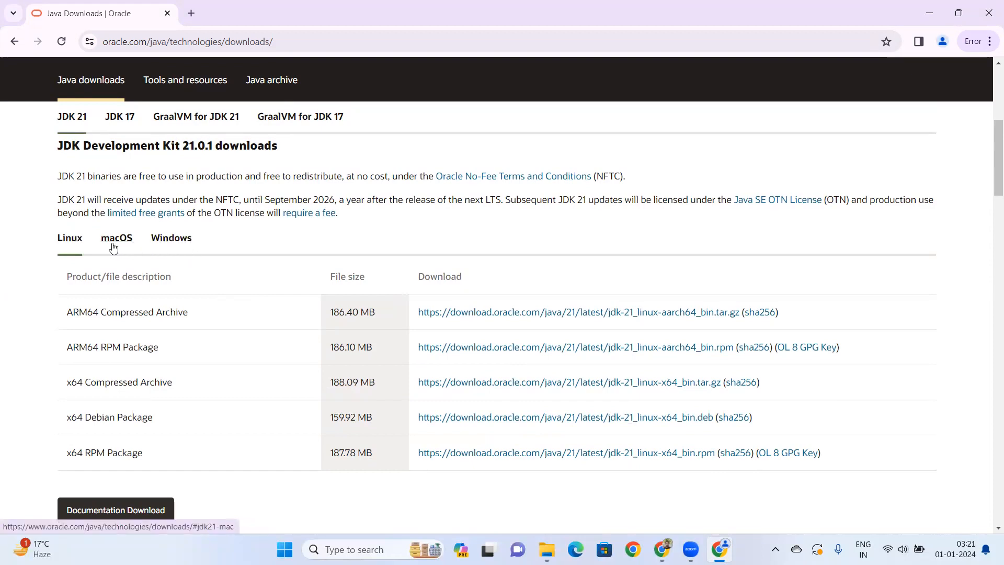
pyautogui.click(182, 247)
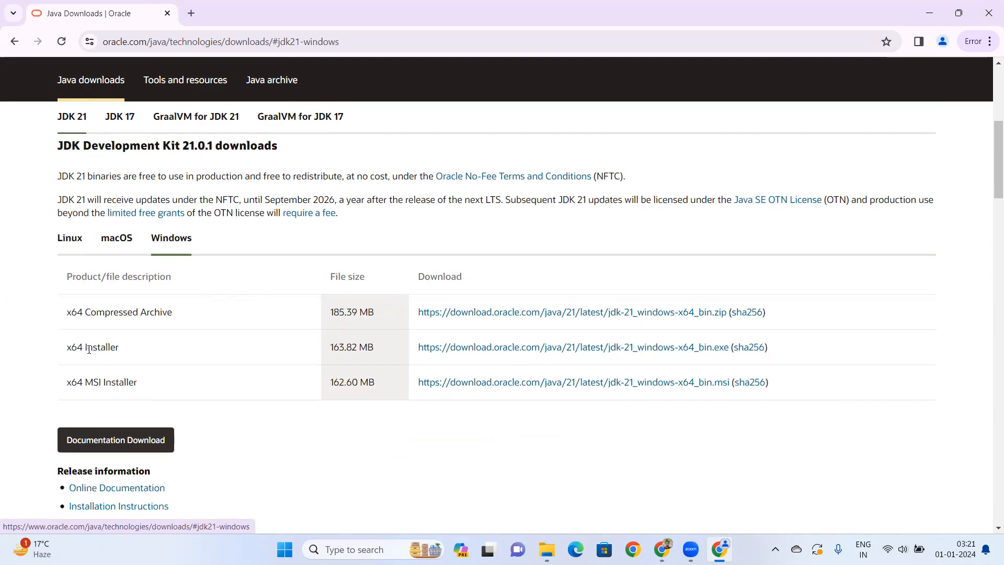
pyautogui.click(554, 351)
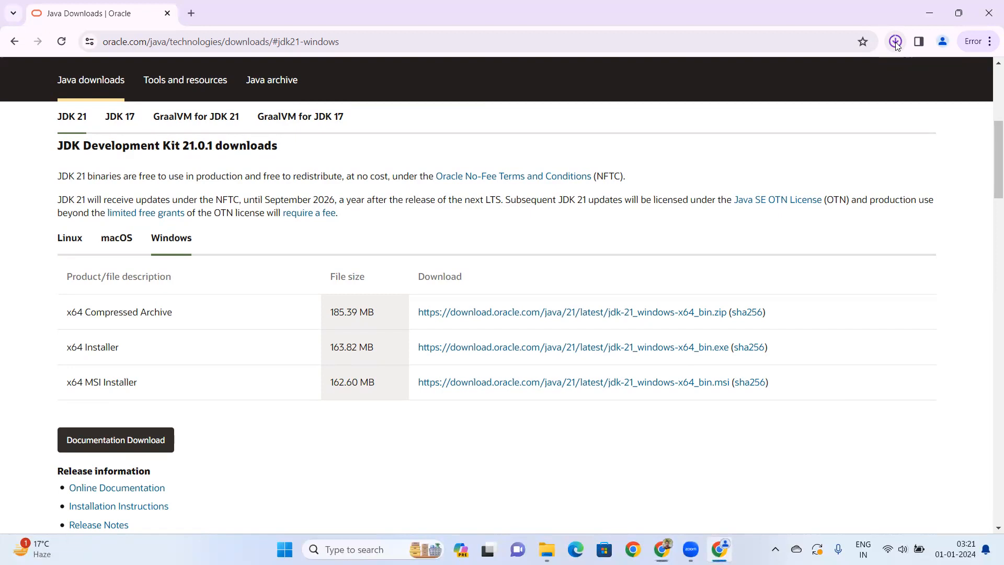
# Locate the downloaded jdk-21_windows-x64_bin (1) installer in its folder and paste it onto the desktop
pyautogui.click(895, 42)
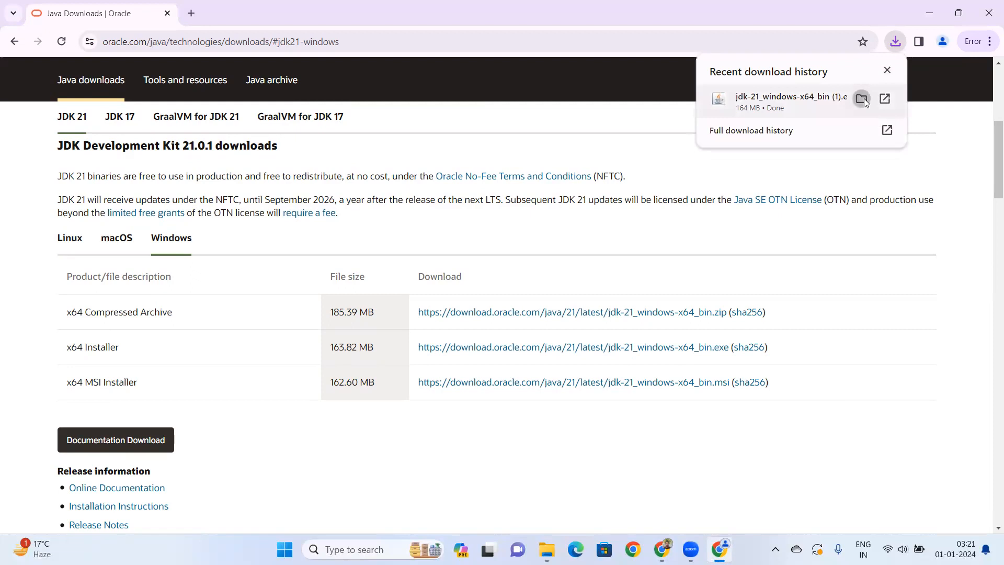
pyautogui.click(862, 99)
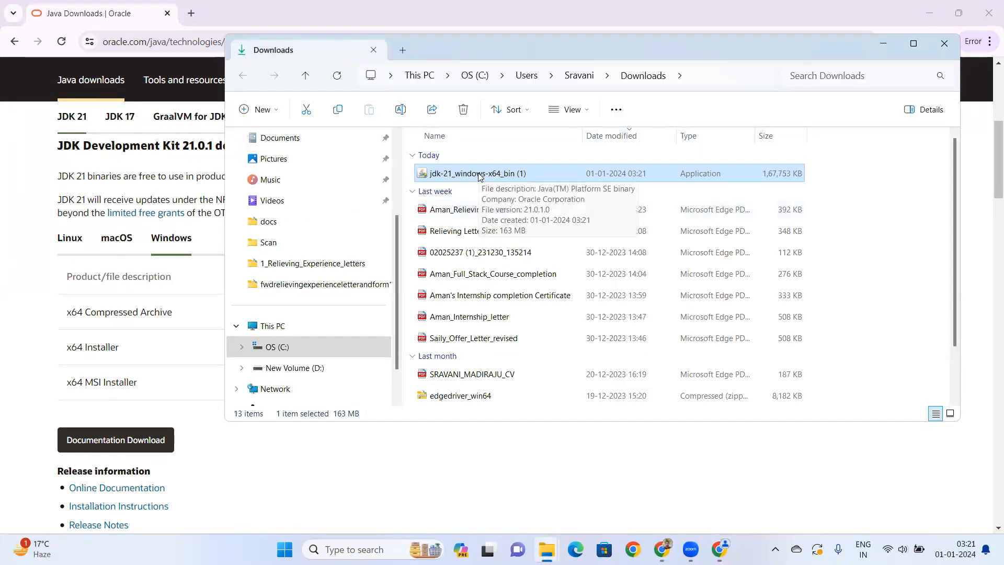
pyautogui.press('super+d')
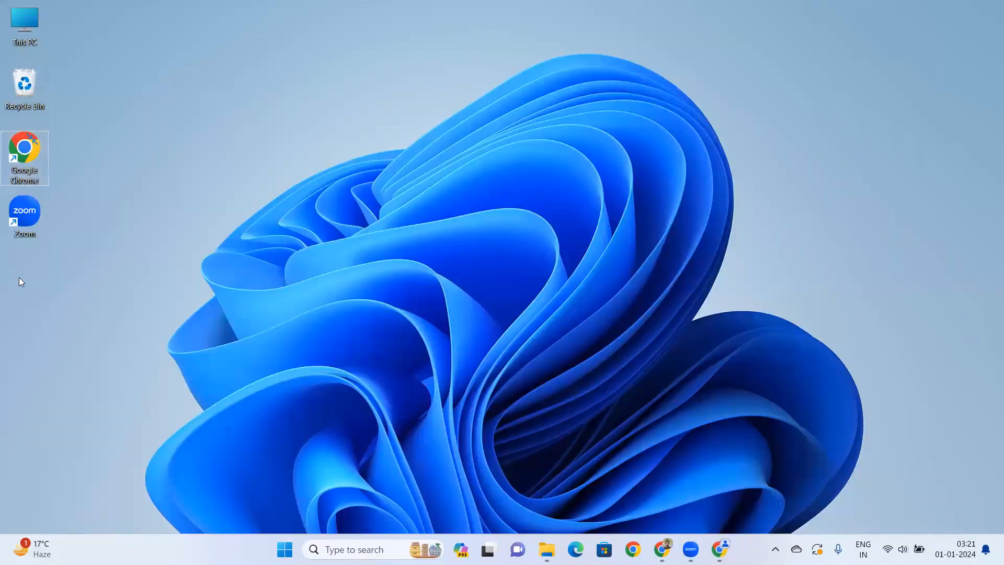
pyautogui.hotkey('ctrl', 'v')
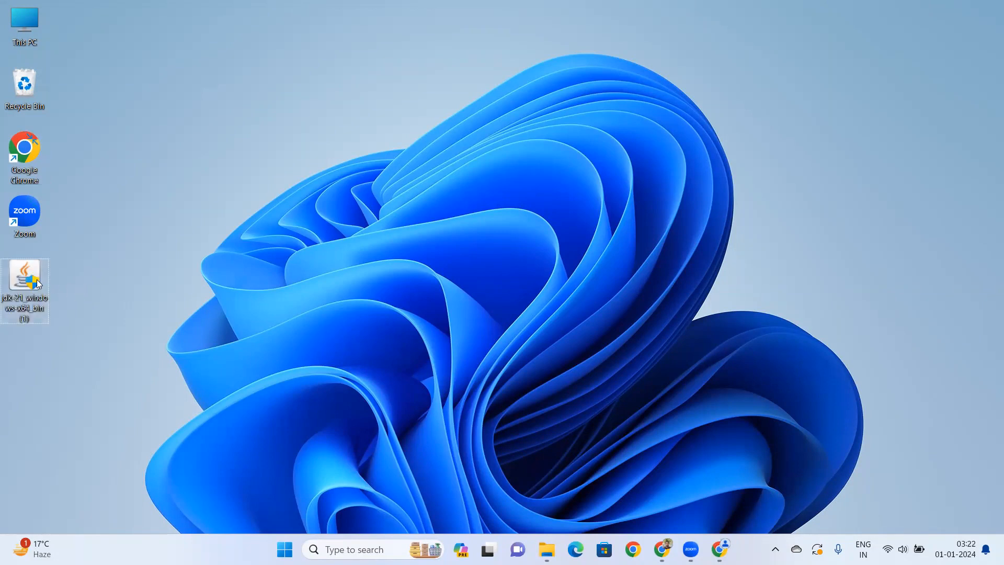
# Run the JDK installer from the desktop, agree to reinstall, and install JDK 21.0.1 into C:\Program Files\Java\jdk-21\
pyautogui.doubleClick(29, 277)
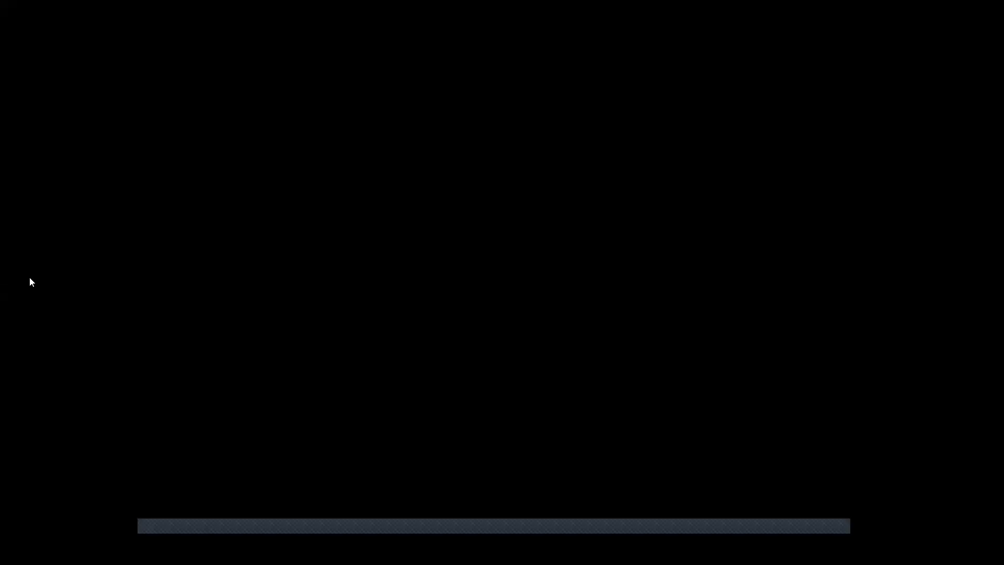
pyautogui.click(451, 381)
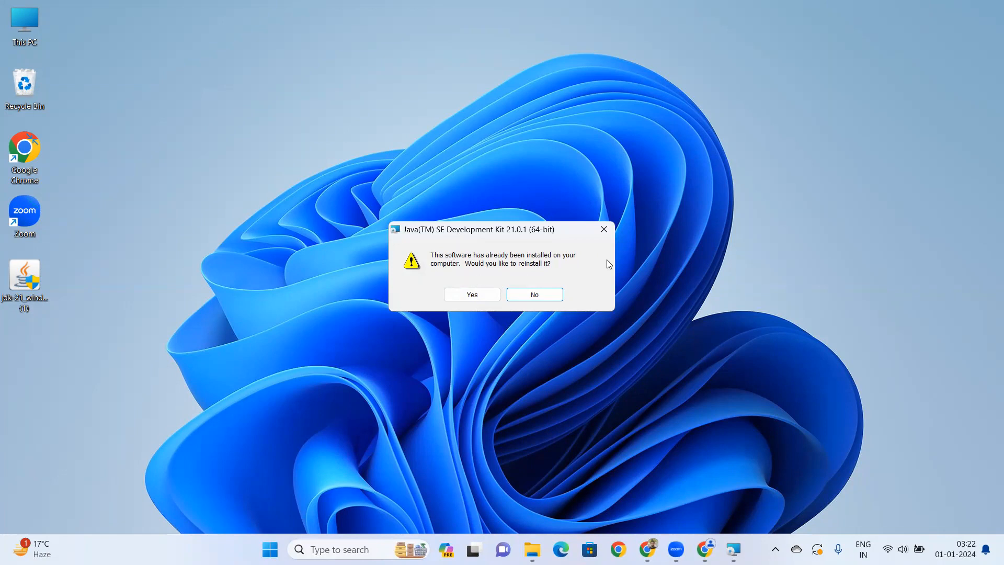
pyautogui.click(473, 295)
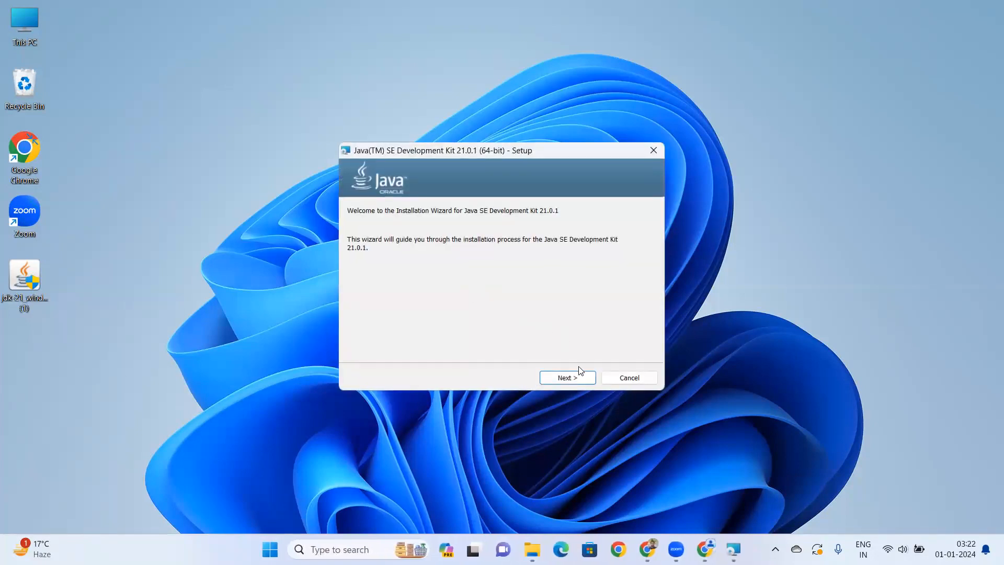
pyautogui.click(575, 386)
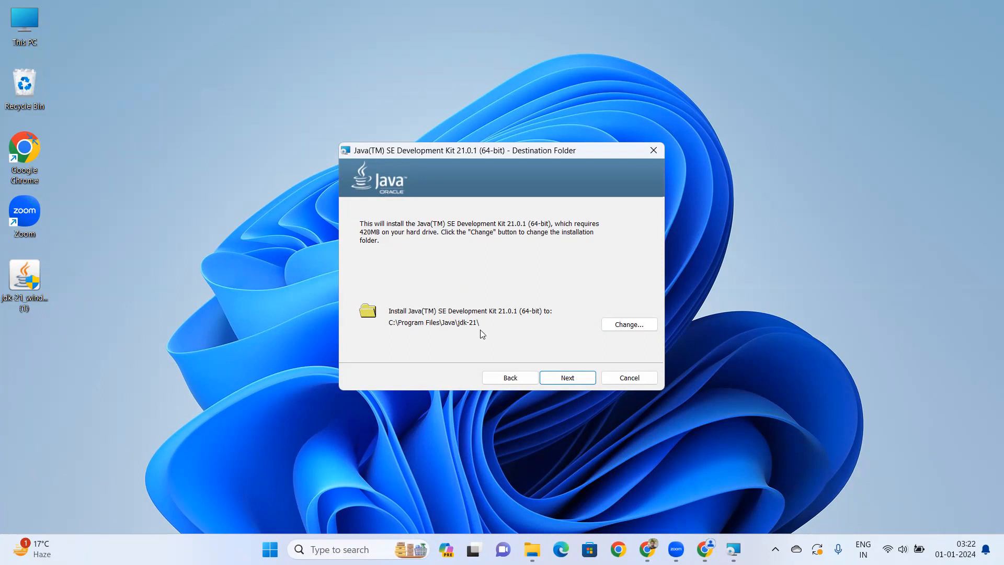
pyautogui.click(567, 379)
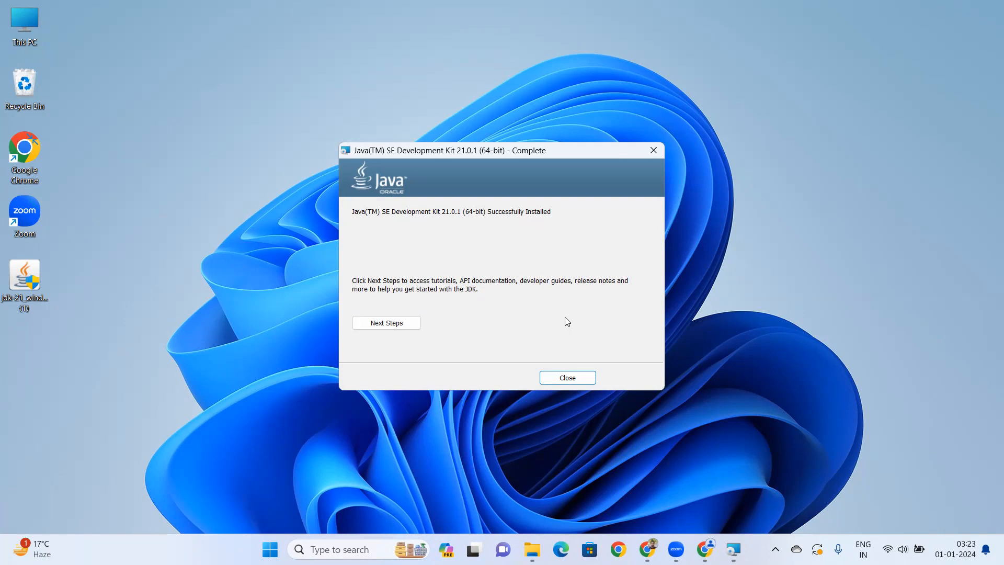
pyautogui.click(565, 379)
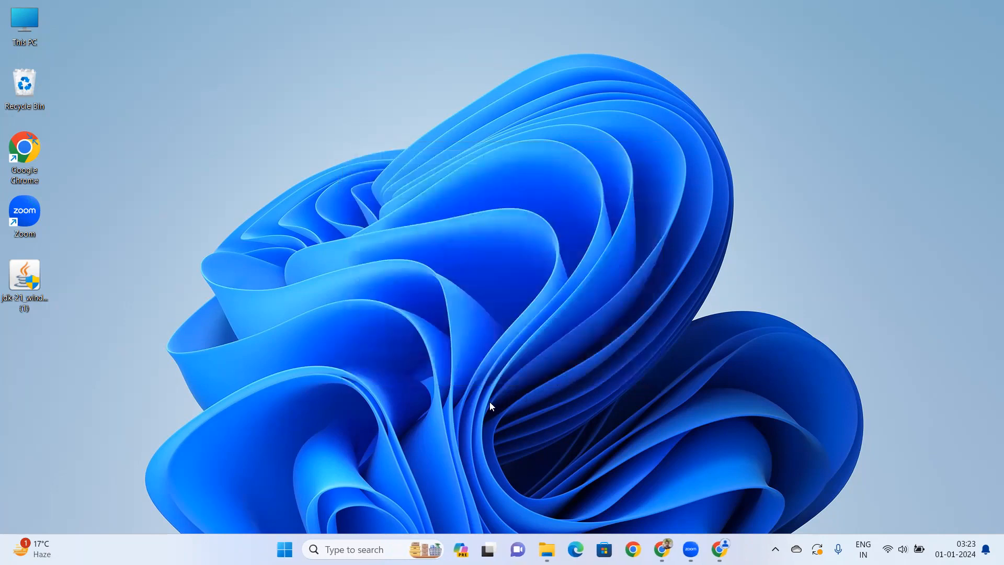
# Search Windows for "env" and open the environment variables for the user account
pyautogui.click(353, 550)
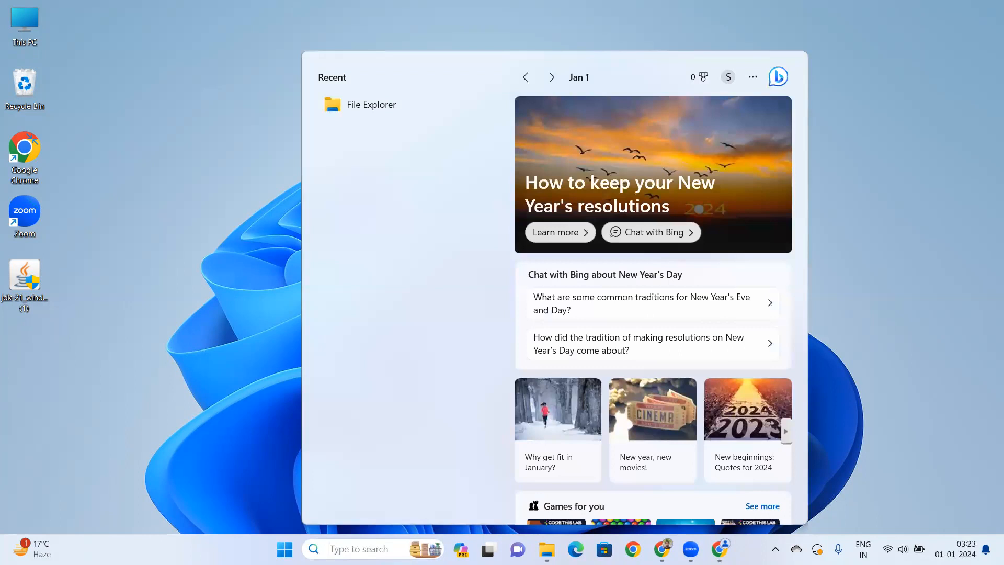
pyautogui.write('env')
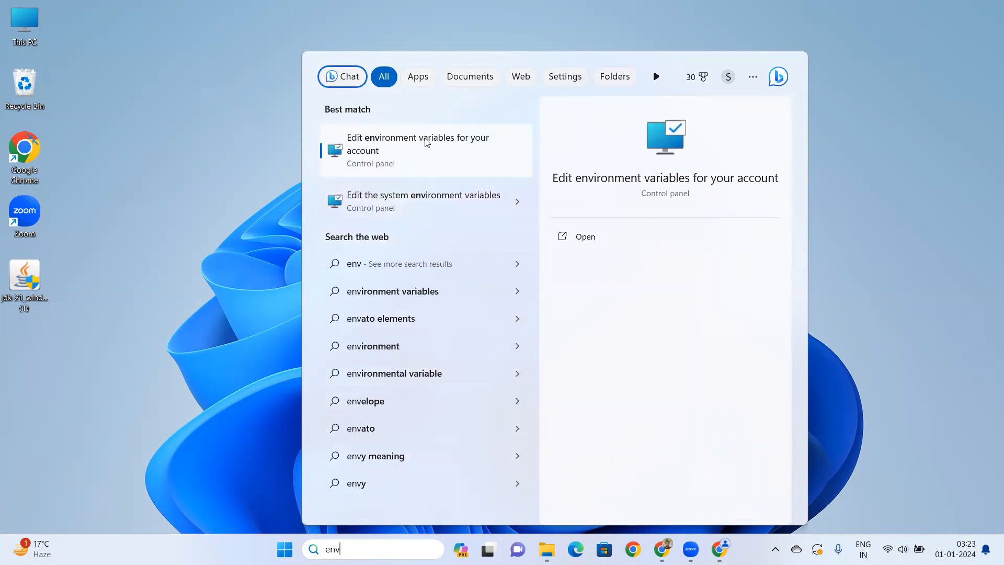
pyautogui.click(472, 152)
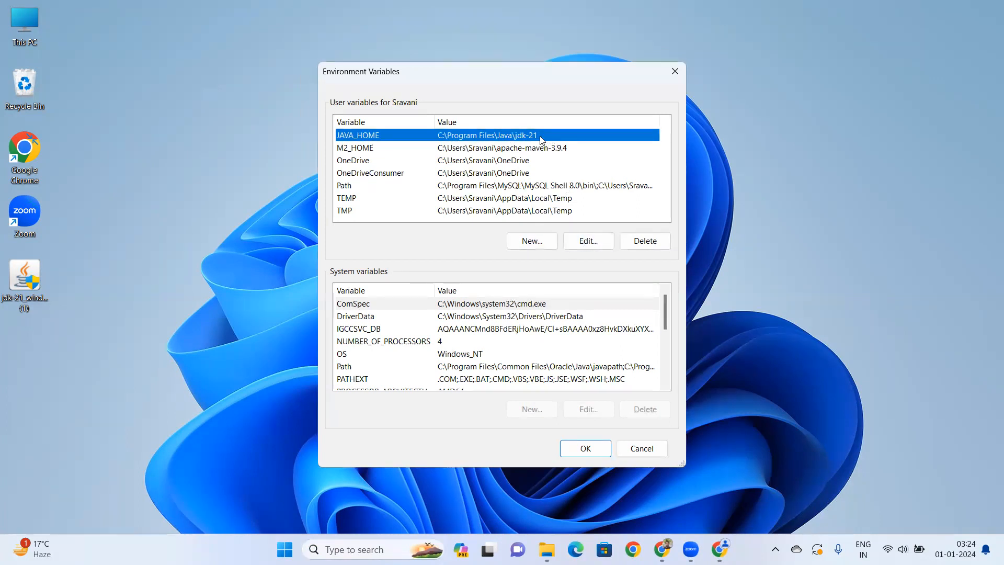
pyautogui.click(588, 241)
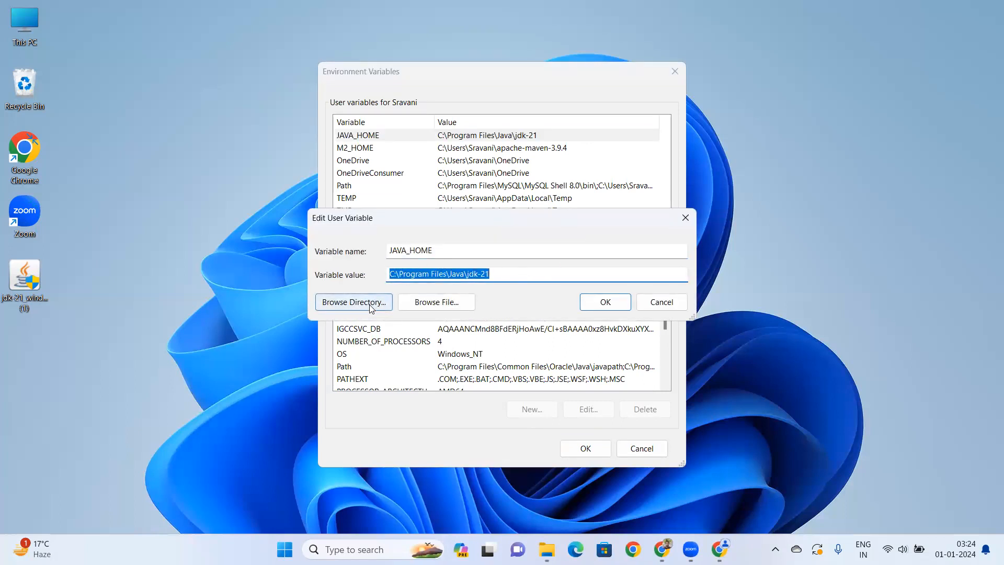
pyautogui.click(662, 303)
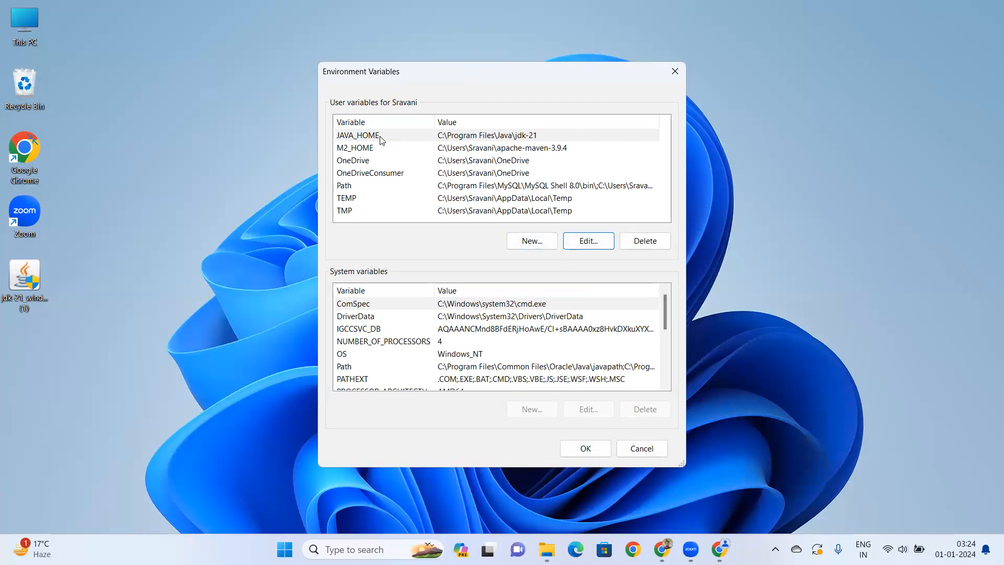
pyautogui.click(537, 243)
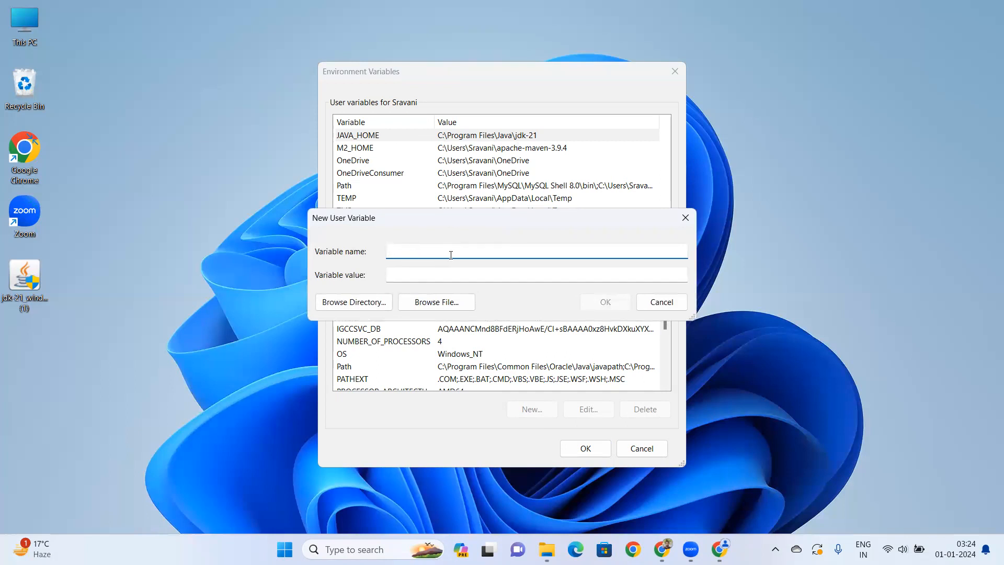
pyautogui.click(689, 224)
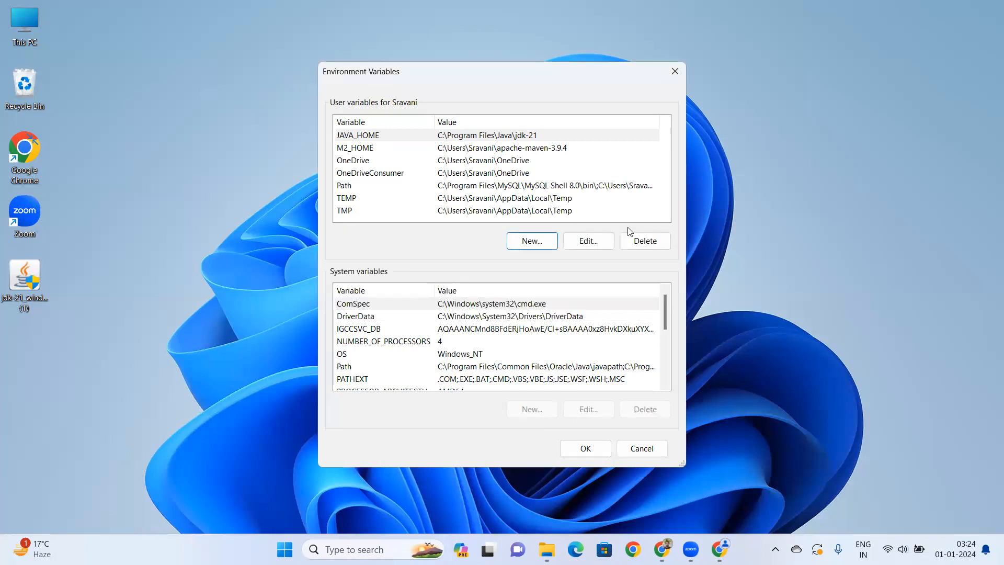
# Set the JAVA_HOME user variable to C:\Program Files\Java\jdk-21 by browsing to that folder, and confirm the variable edit
pyautogui.click(588, 242)
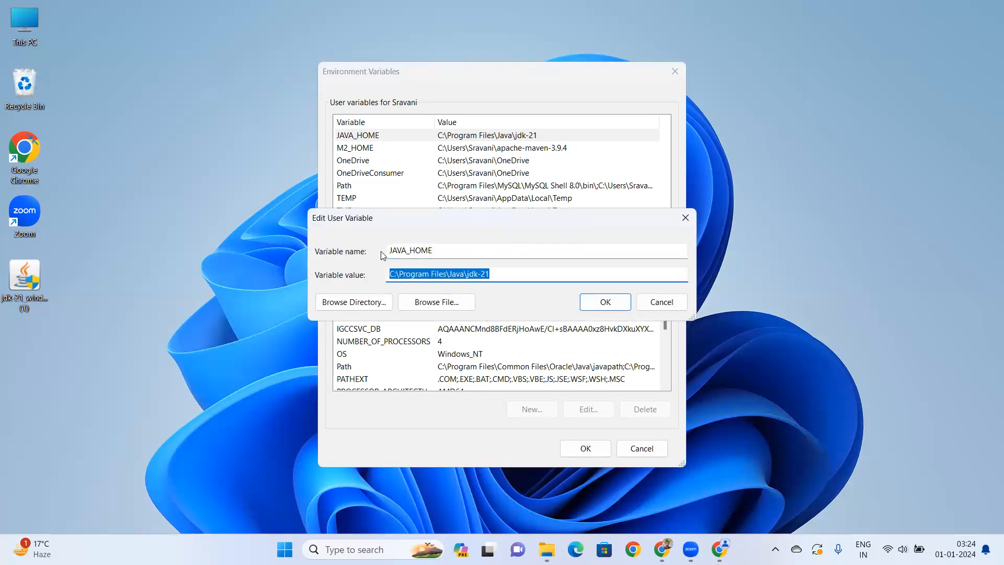
pyautogui.click(373, 303)
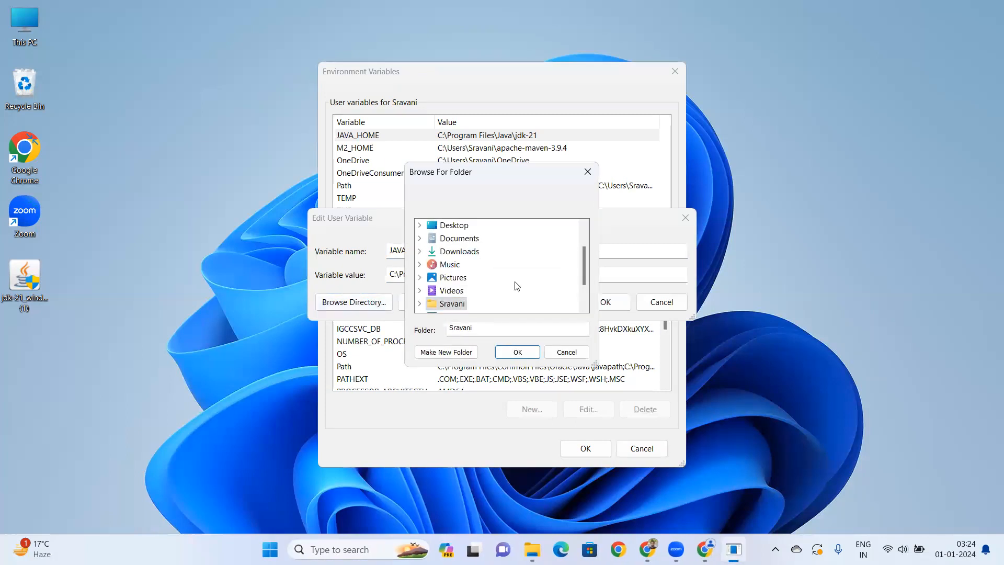
pyautogui.scroll(1, 517, 286)
pyautogui.scroll(-2, 517, 286)
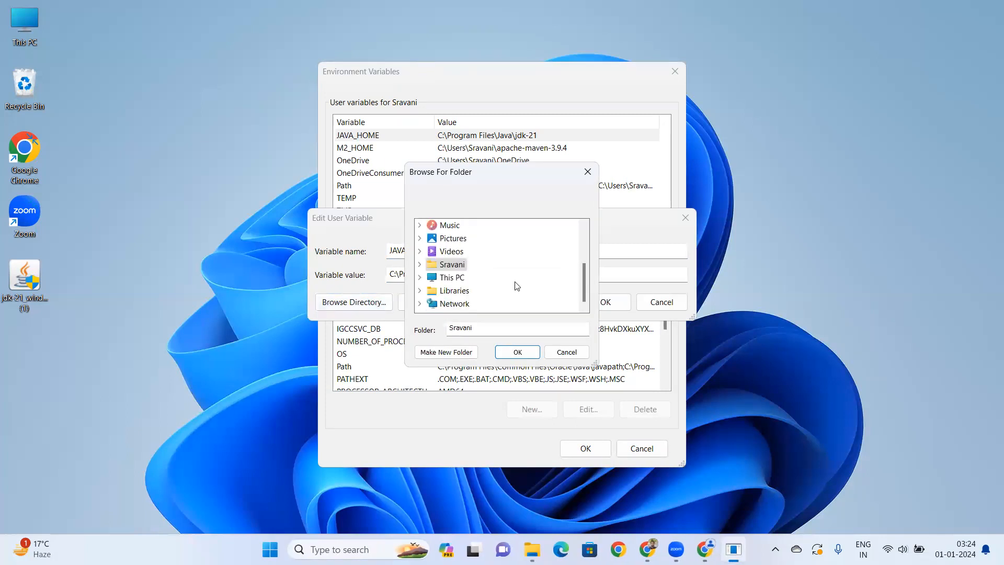
pyautogui.click(420, 278)
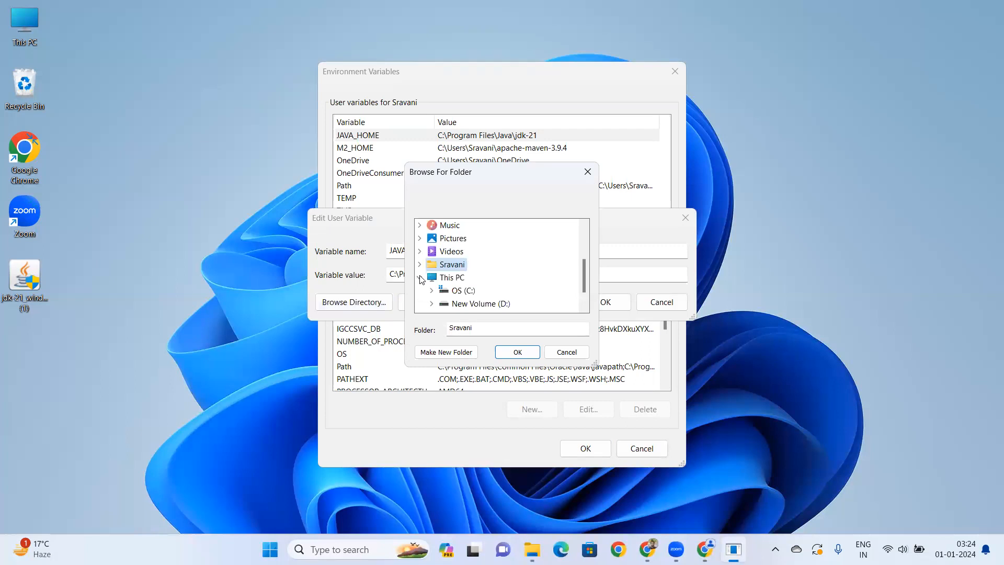
pyautogui.click(431, 291)
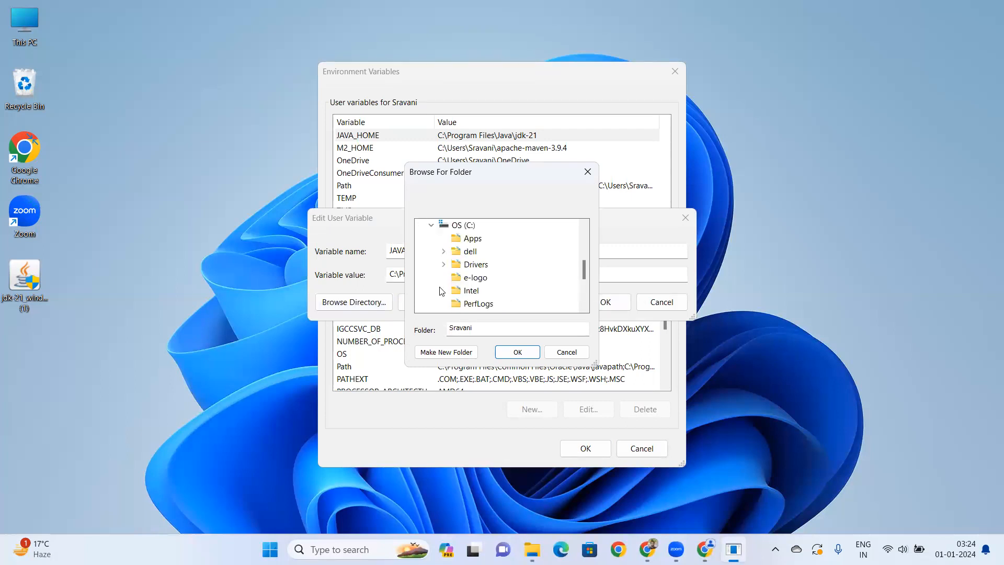
pyautogui.scroll(-3, 555, 269)
pyautogui.scroll(1, 554, 269)
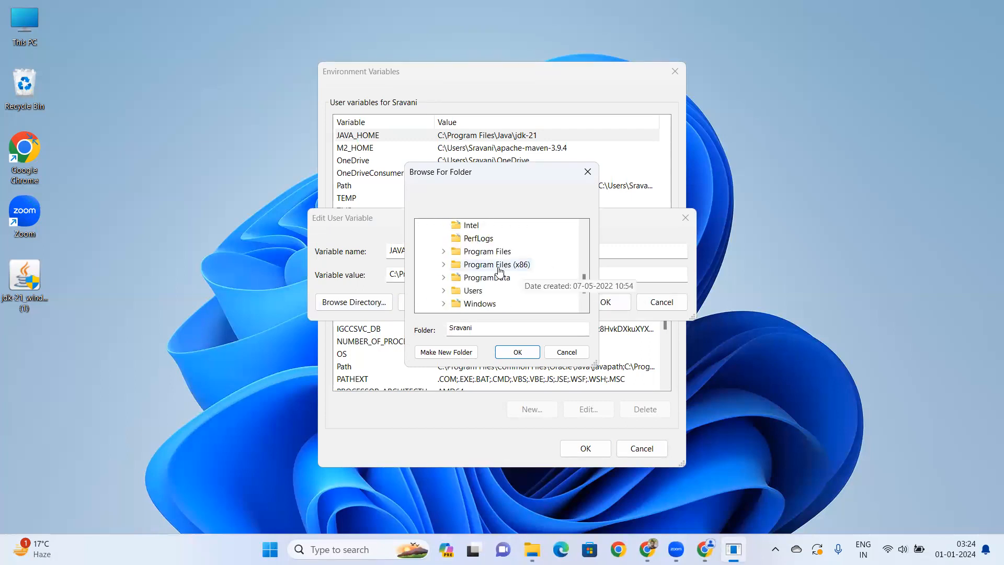
pyautogui.click(444, 253)
pyautogui.scroll(-1, 545, 275)
pyautogui.scroll(-1, 545, 275)
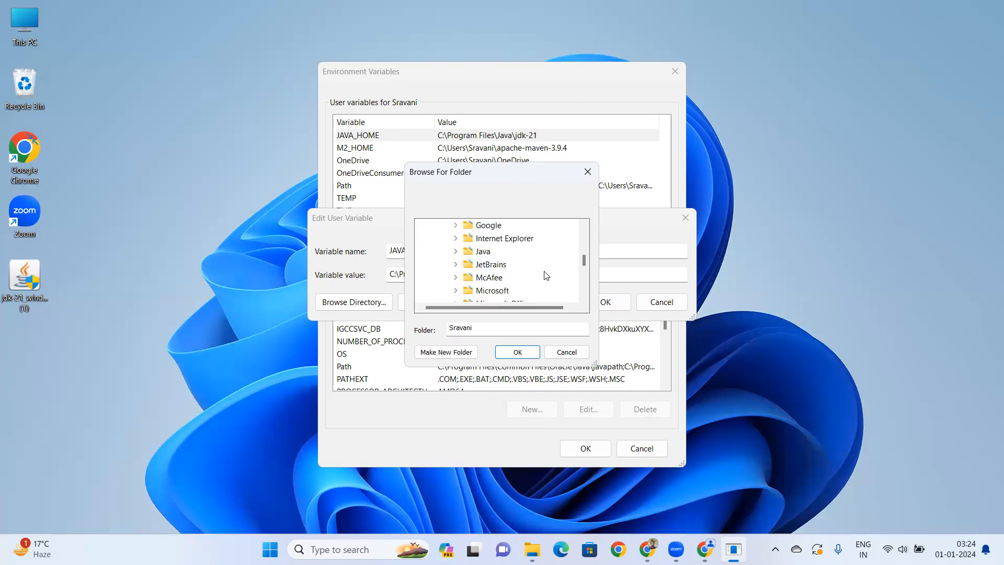
pyautogui.click(455, 252)
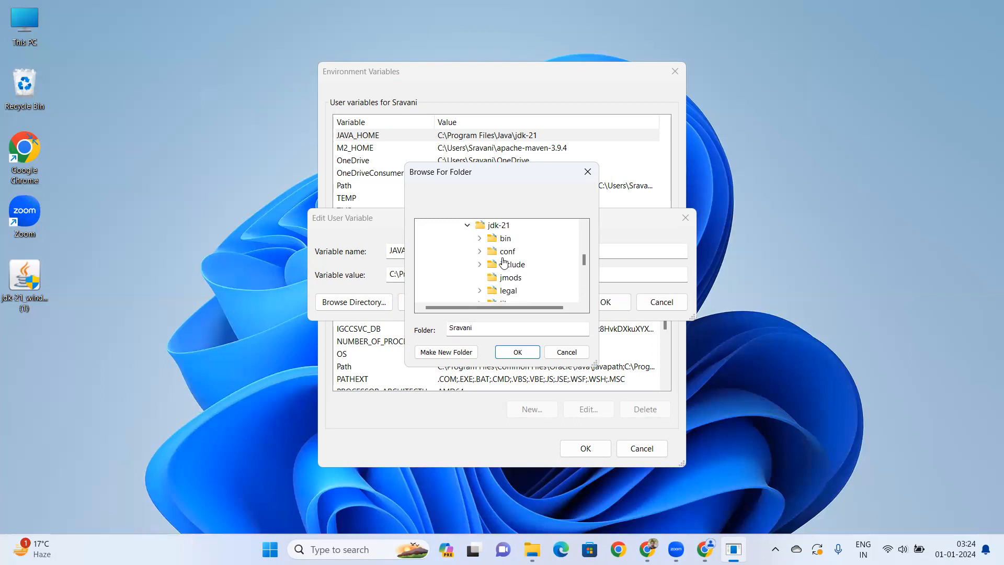
pyautogui.click(499, 226)
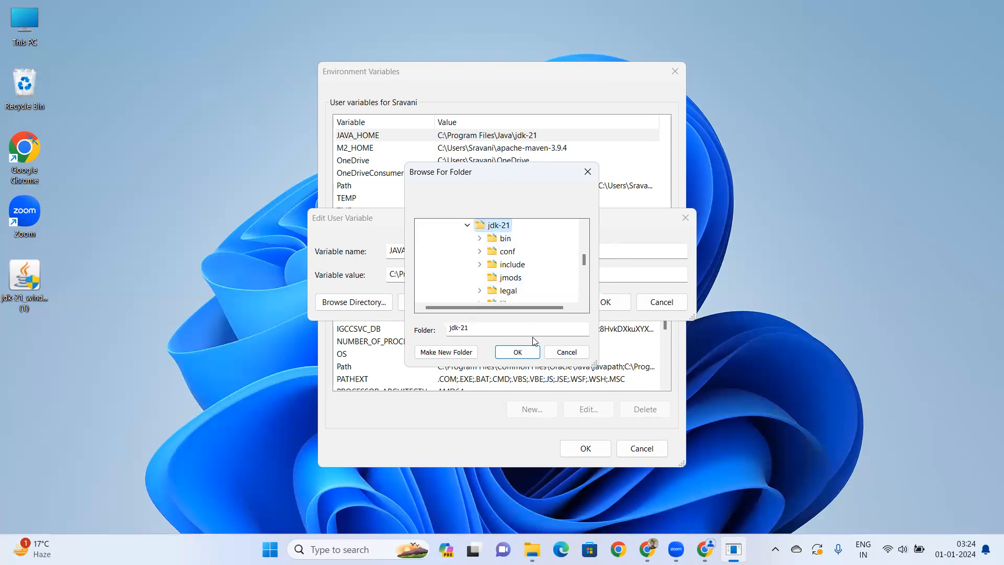
pyautogui.click(529, 352)
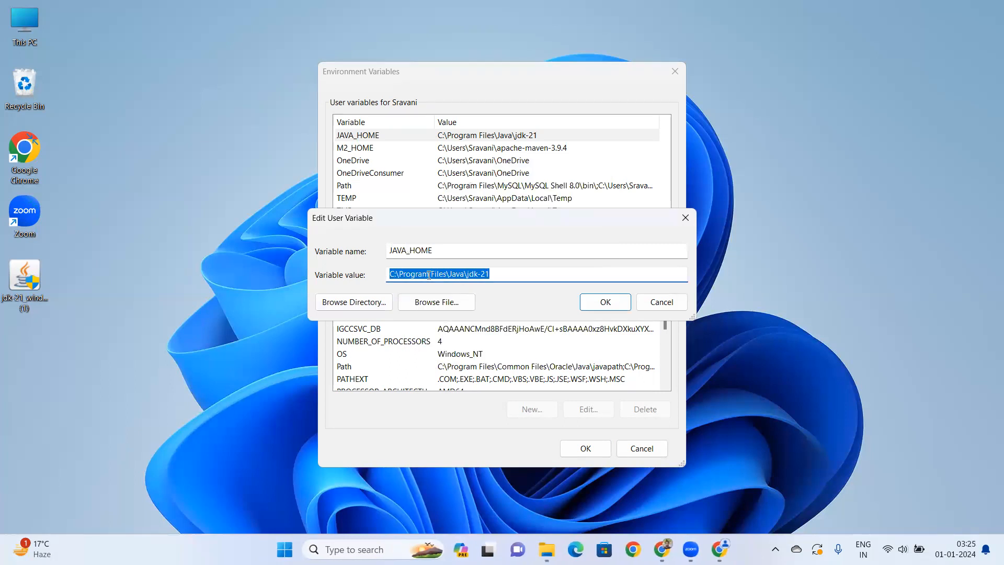
pyautogui.click(591, 302)
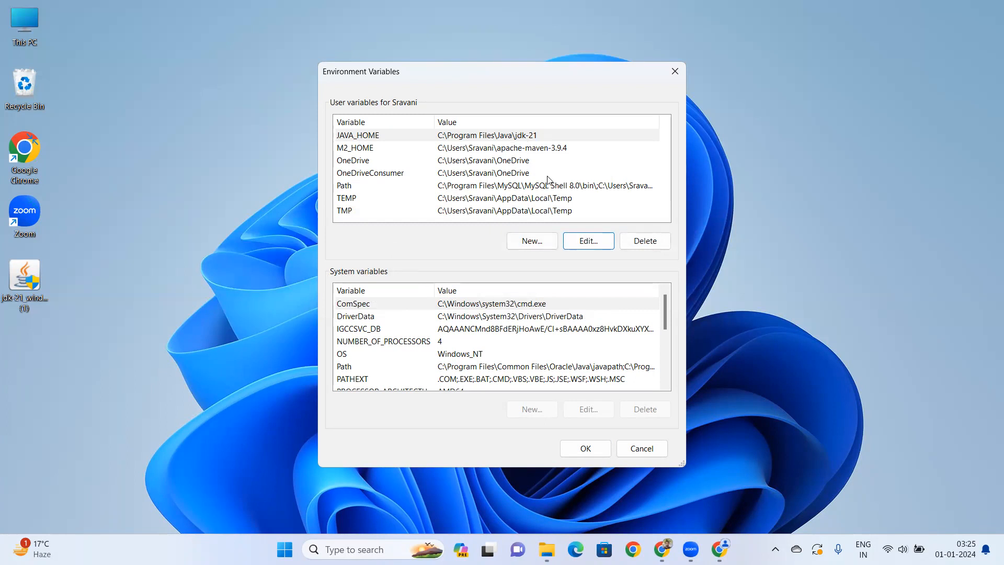
# Open the user Path variable for editing and delete its existing %JAVA_HOME%\bin entry
pyautogui.click(467, 186)
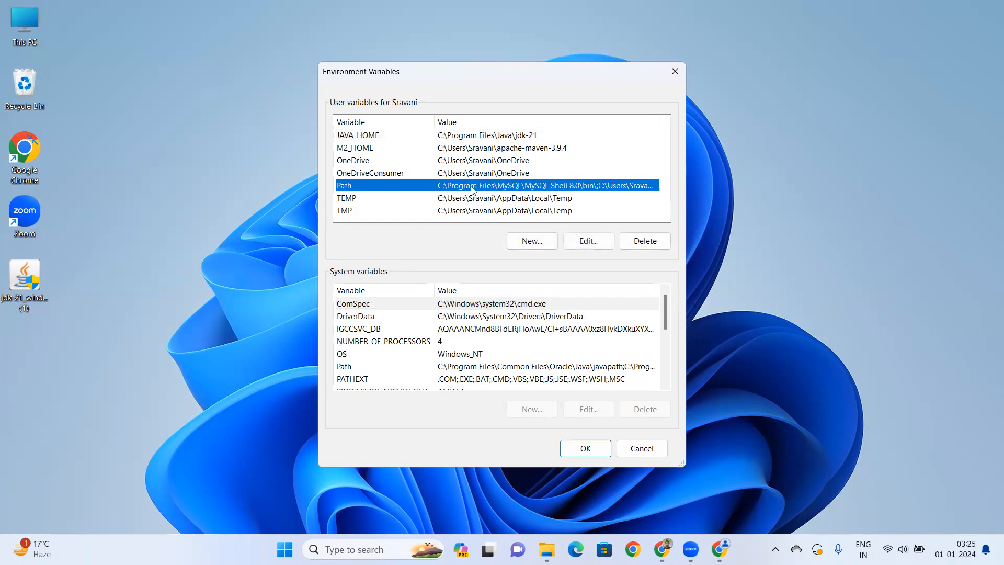
pyautogui.click(596, 242)
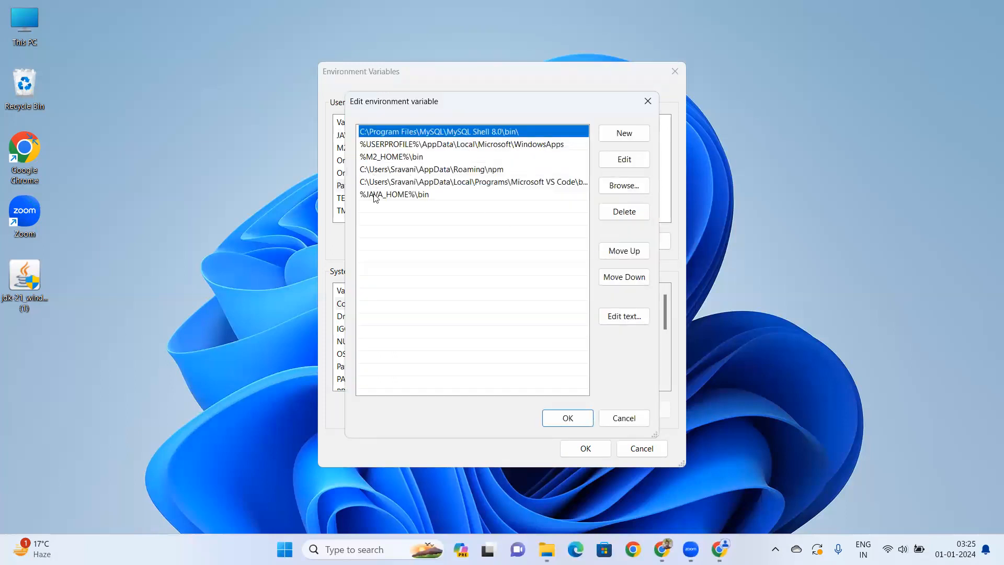
pyautogui.click(414, 198)
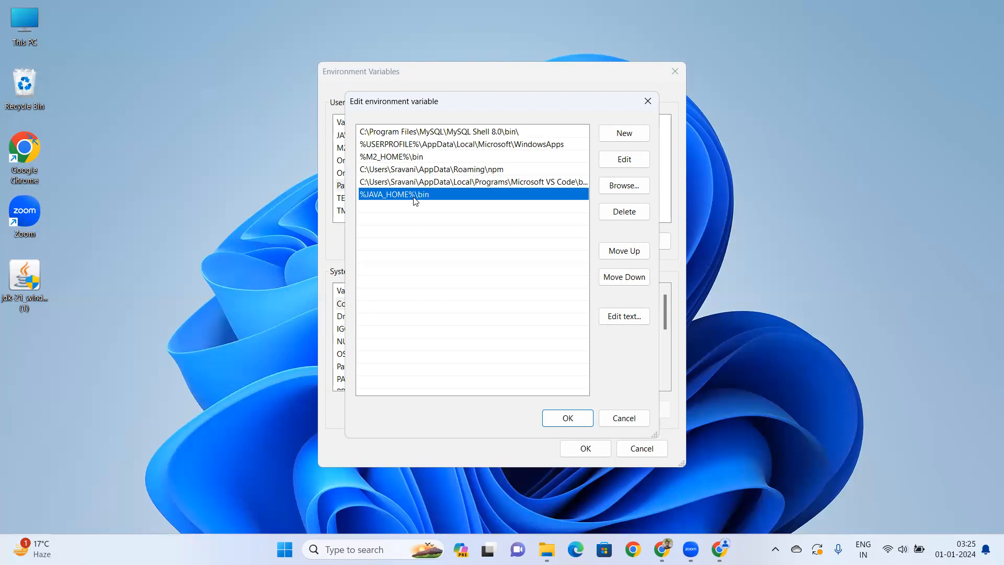
pyautogui.click(618, 213)
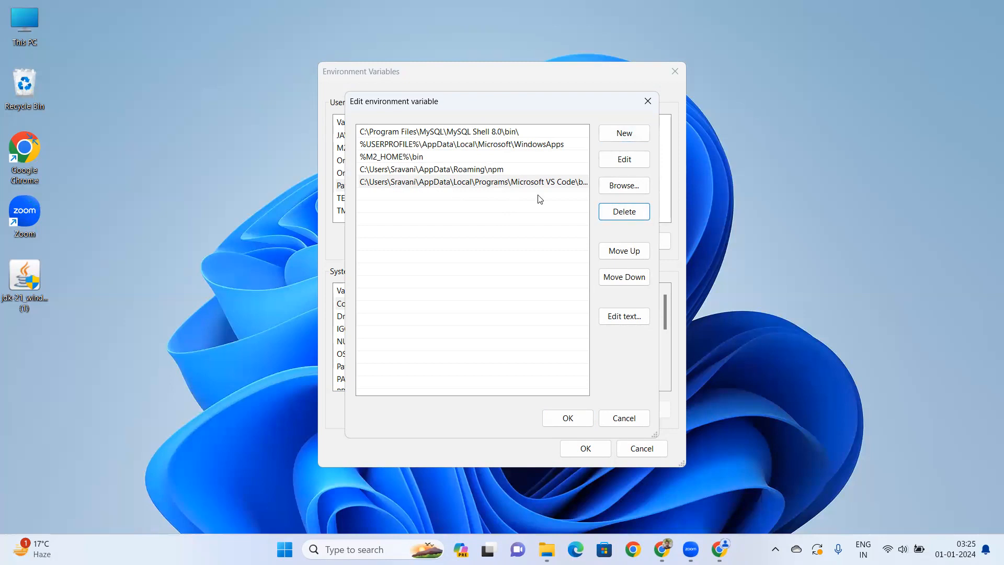
# Add a %JAVA_HOME%\bin entry to the user Path variable and save the environment variables
pyautogui.click(626, 135)
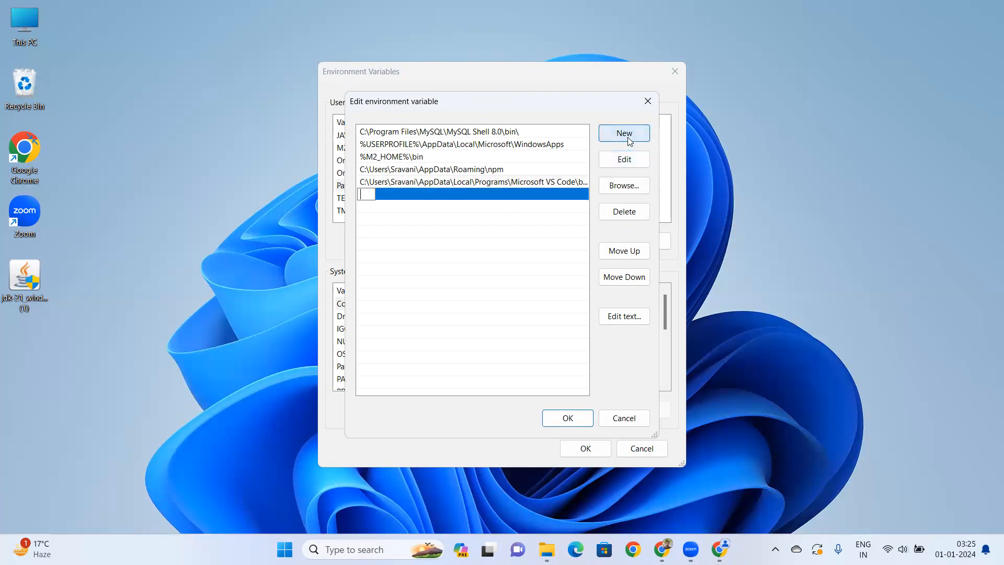
pyautogui.write('%JAVA')
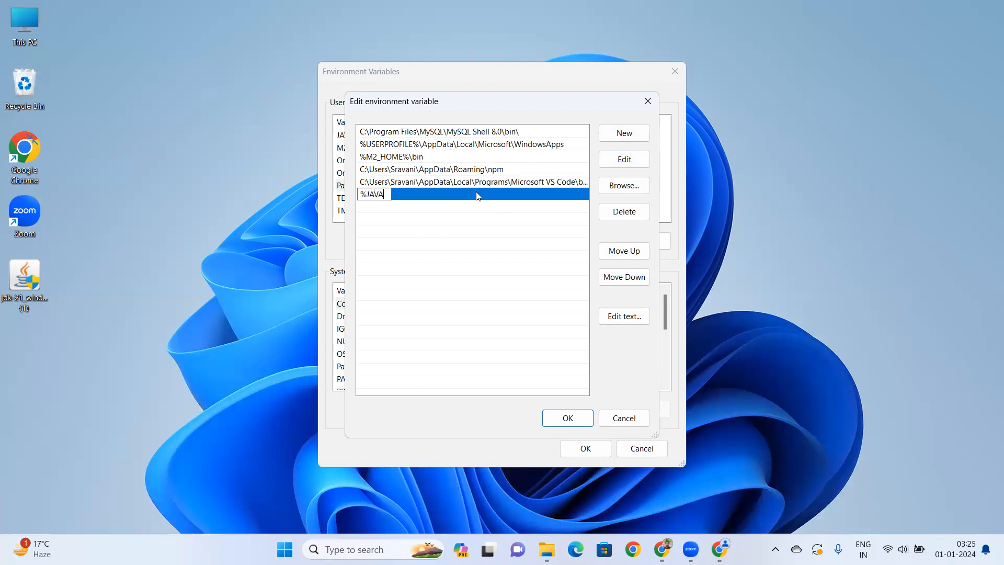
pyautogui.write('_HOME')
pyautogui.write('%\\bin')
pyautogui.click(574, 423)
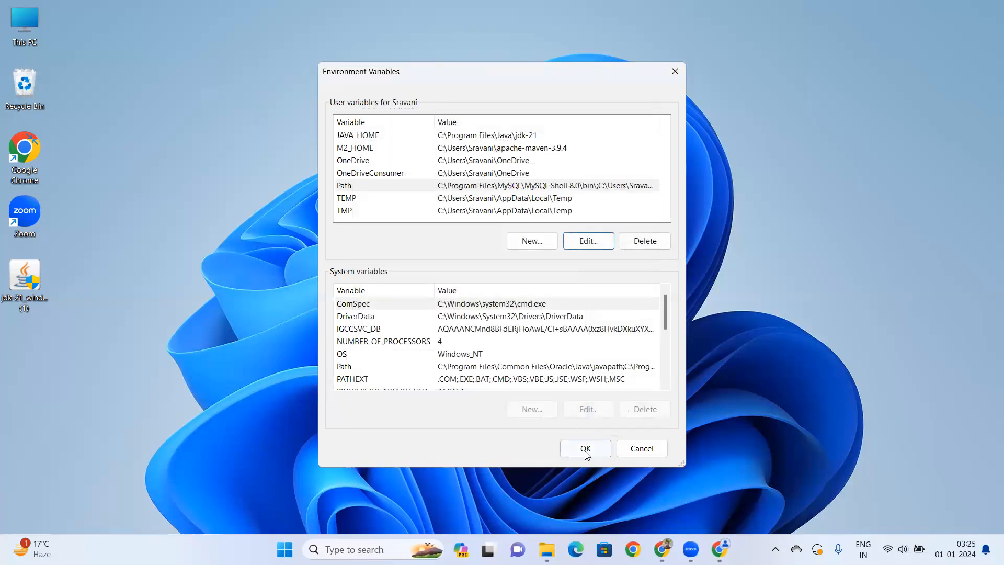
pyautogui.click(586, 450)
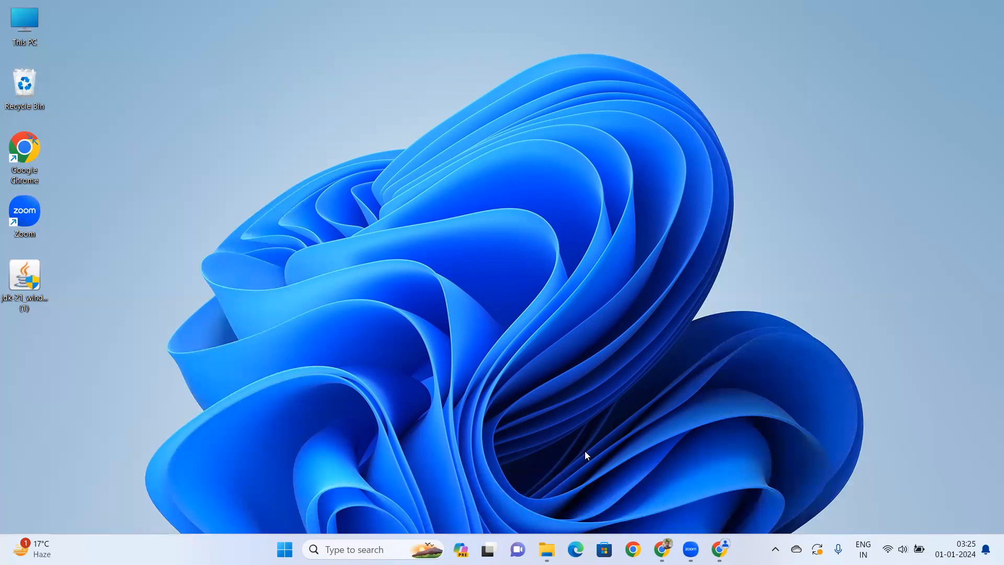
# Launch cmd through the Run dialog, check the installed Java version with java -version, and close the command window
pyautogui.click(341, 549)
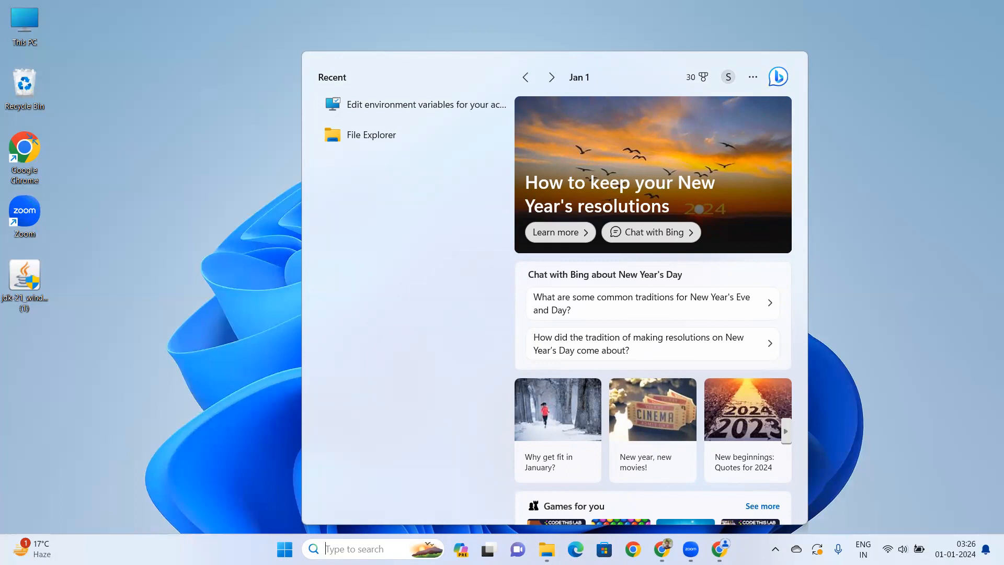
pyautogui.press('super+r')
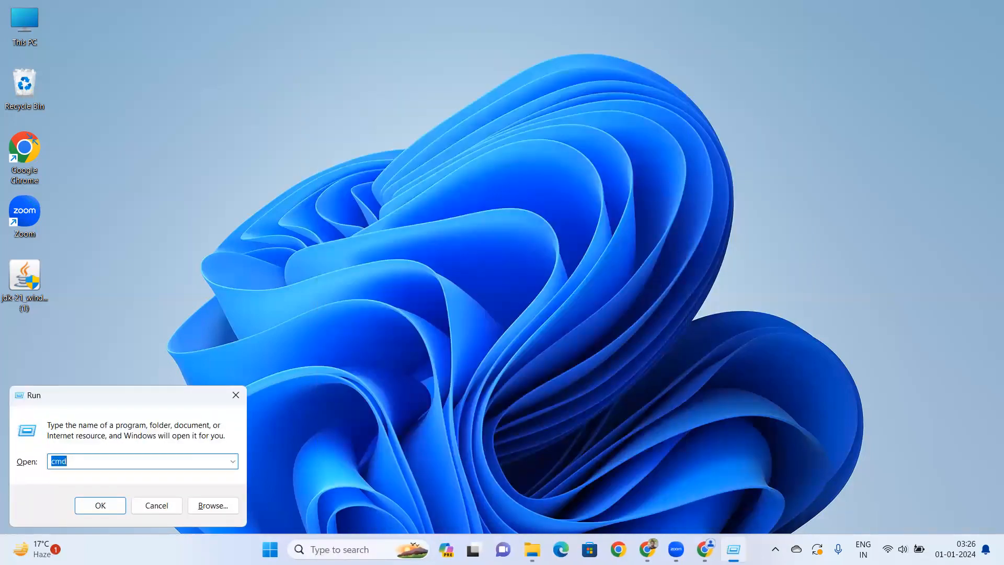
pyautogui.write('cmd')
pyautogui.click(115, 509)
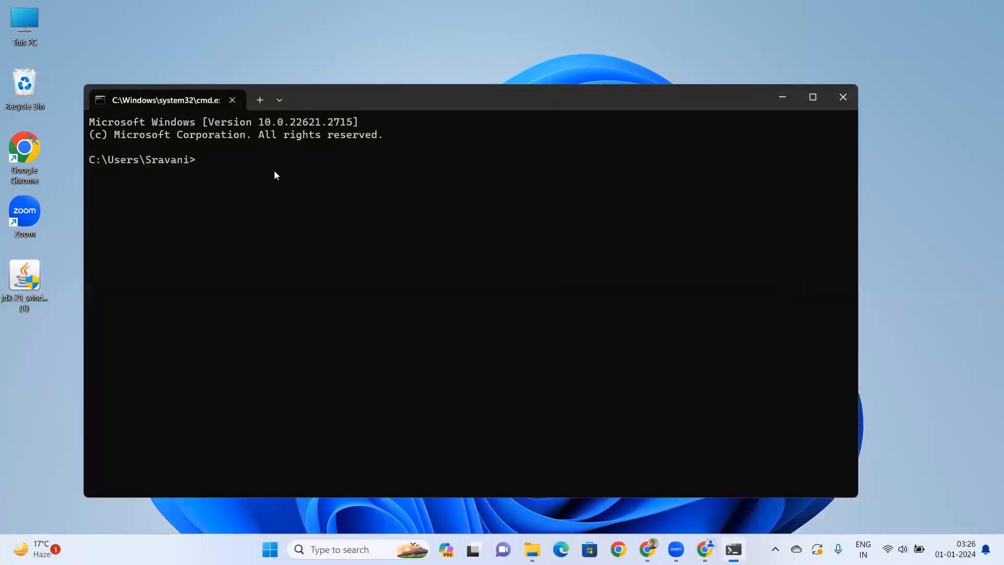
pyautogui.write('java -version')
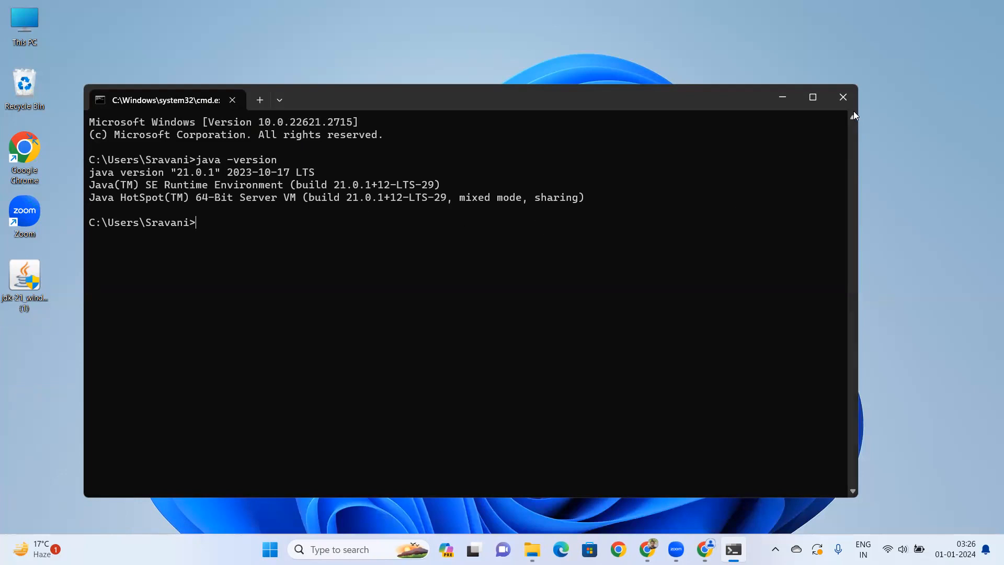
pyautogui.click(845, 97)
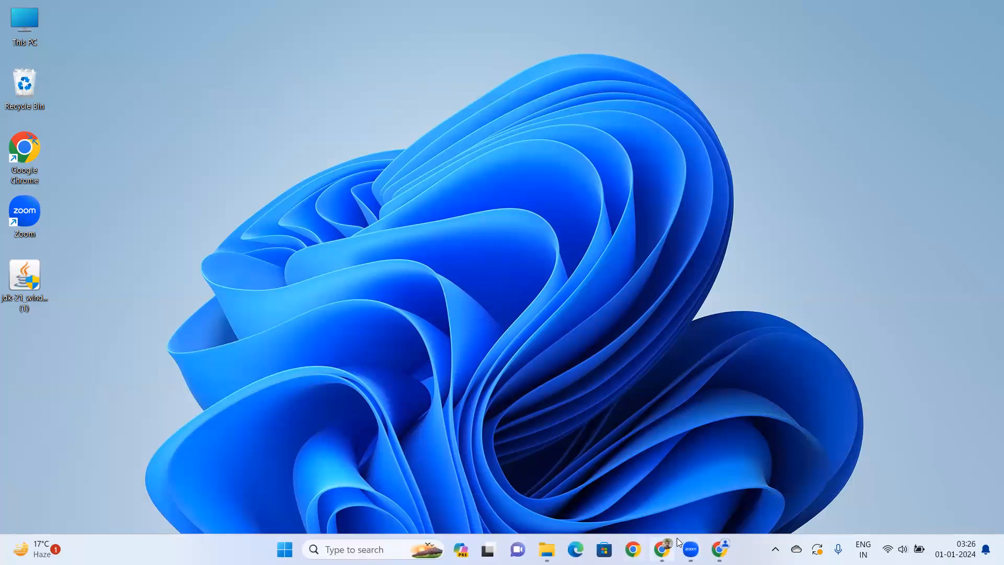
# Switch to the Chrome window with Oracle's Java Downloads page, open a new tab, and acknowledge the ad privacy notice
pyautogui.click(633, 549)
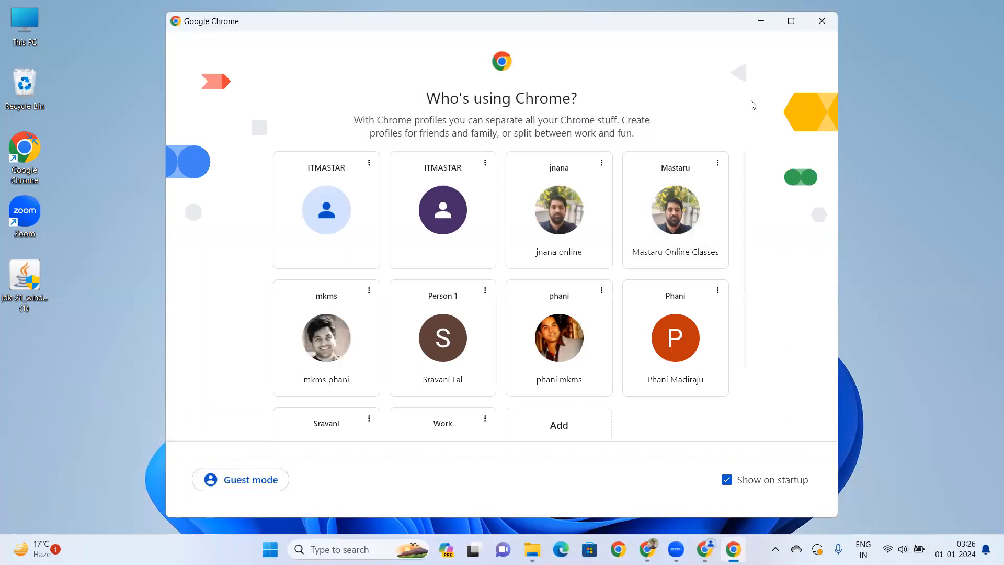
pyautogui.click(822, 21)
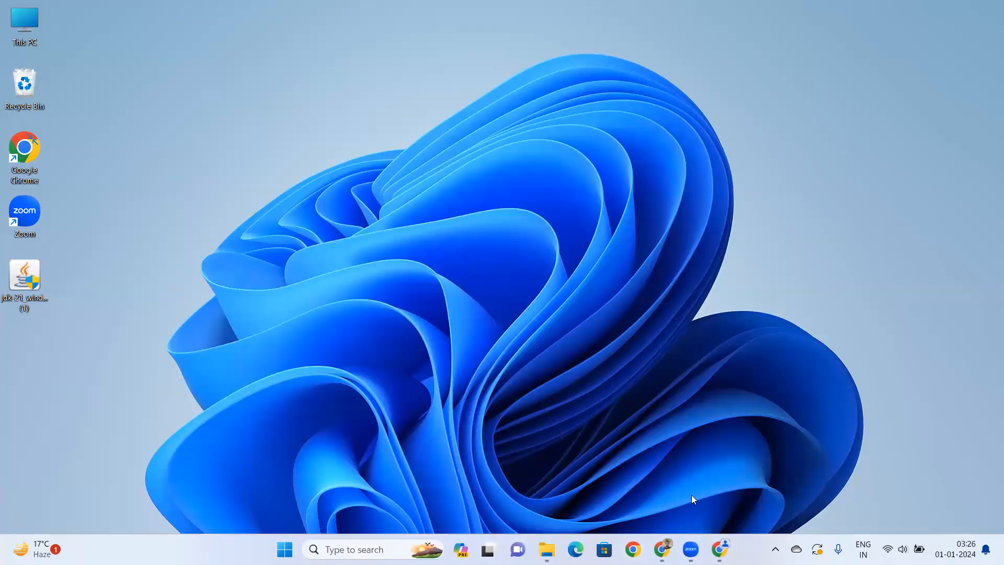
pyautogui.click(720, 549)
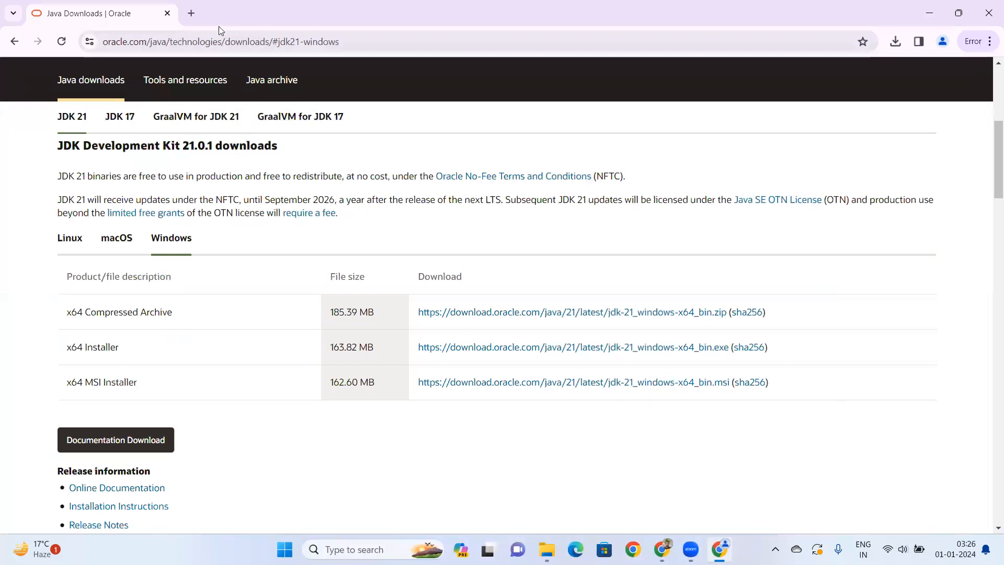
pyautogui.click(191, 13)
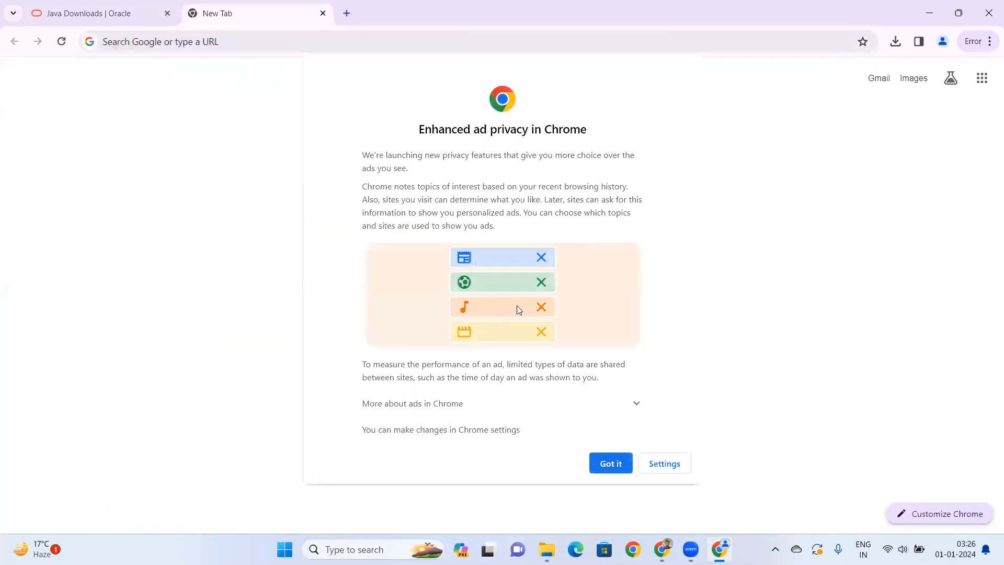
pyautogui.click(611, 464)
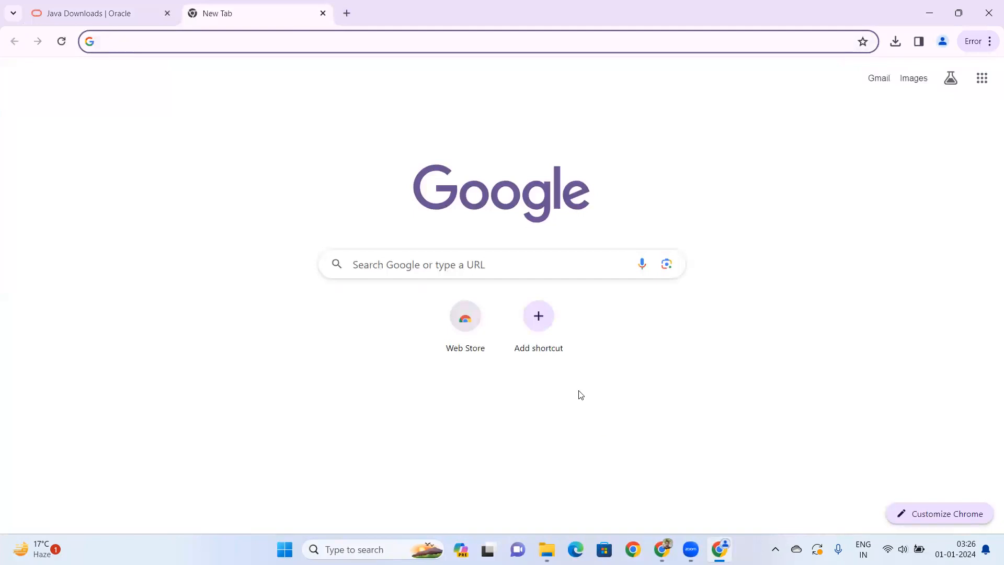
# Search Google for "install intellij forwindows"
pyautogui.click(395, 263)
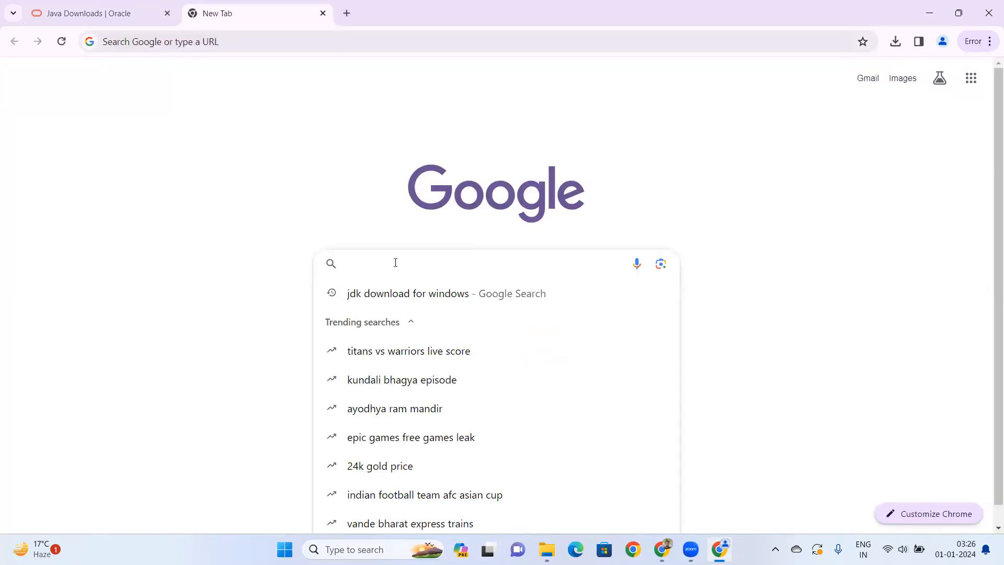
pyautogui.write('ins')
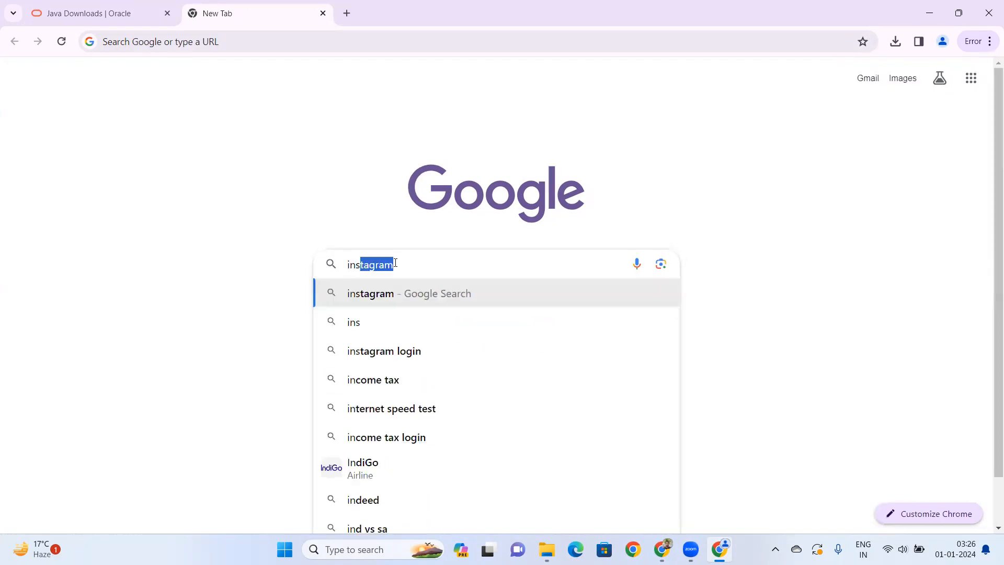
pyautogui.write('tall')
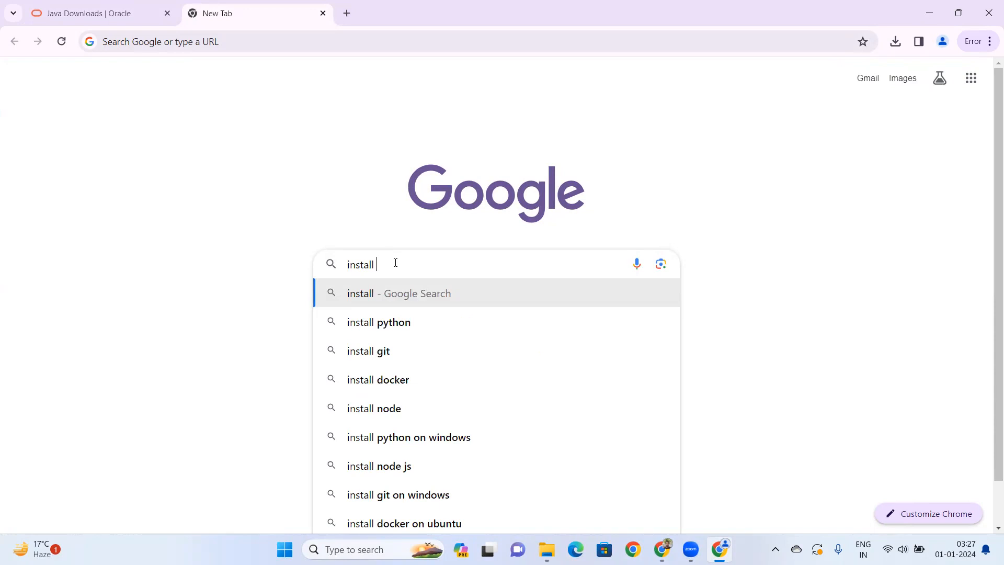
pyautogui.write(' intellij')
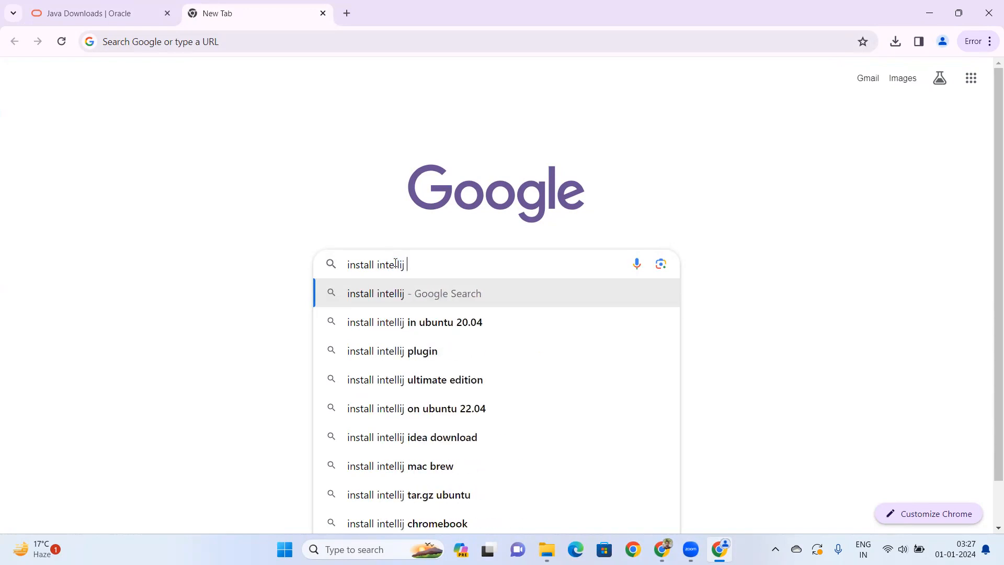
pyautogui.write(' for')
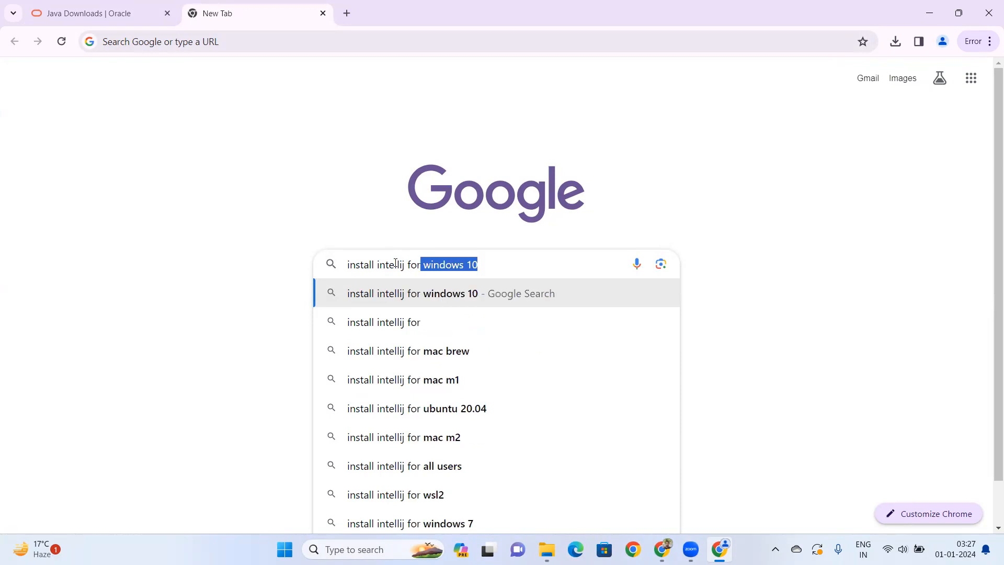
pyautogui.write('win')
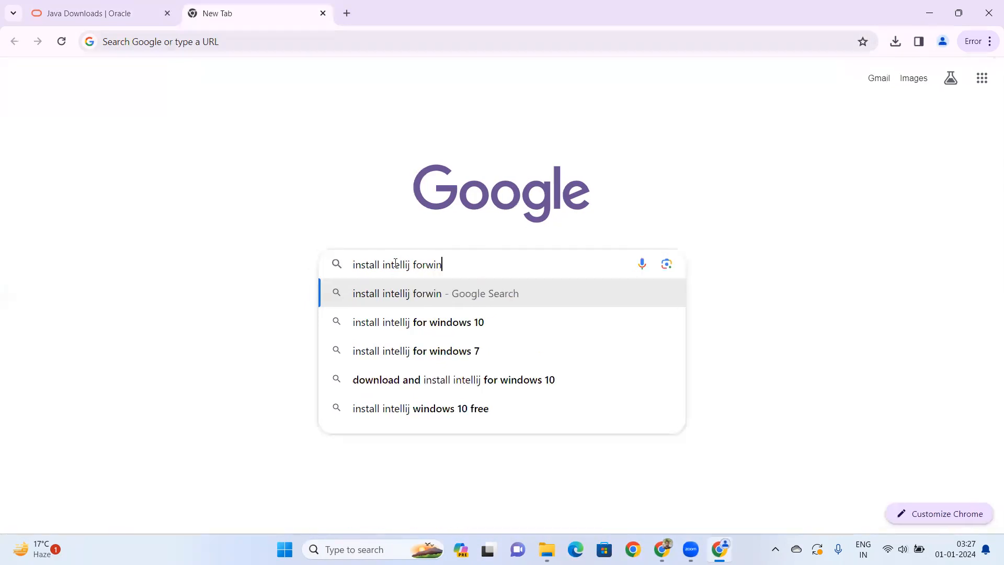
pyautogui.write('dows')
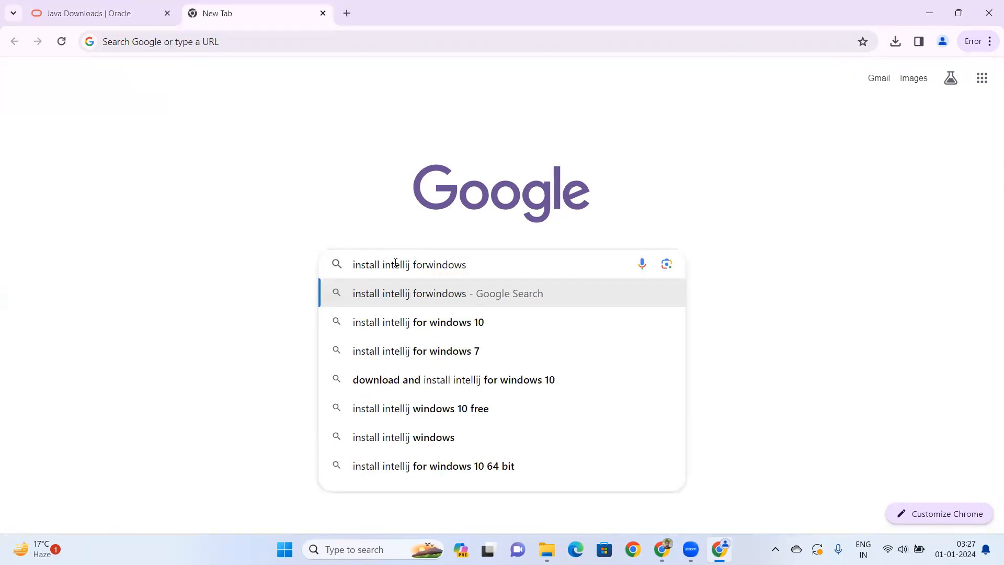
pyautogui.press('Return')
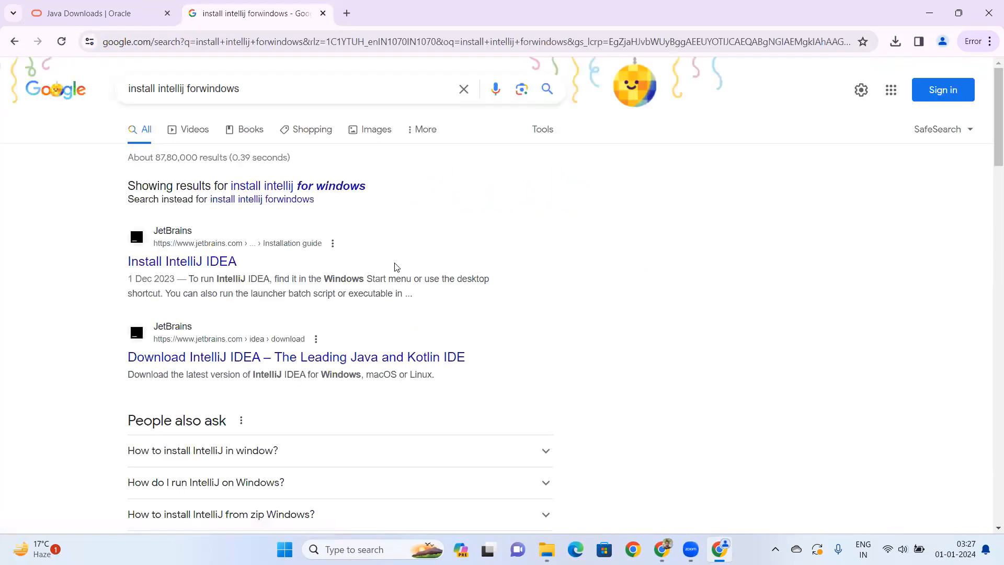
# Download the Windows .exe of IntelliJ IDEA Community Edition from JetBrains' download page and accept all cookies
pyautogui.click(213, 268)
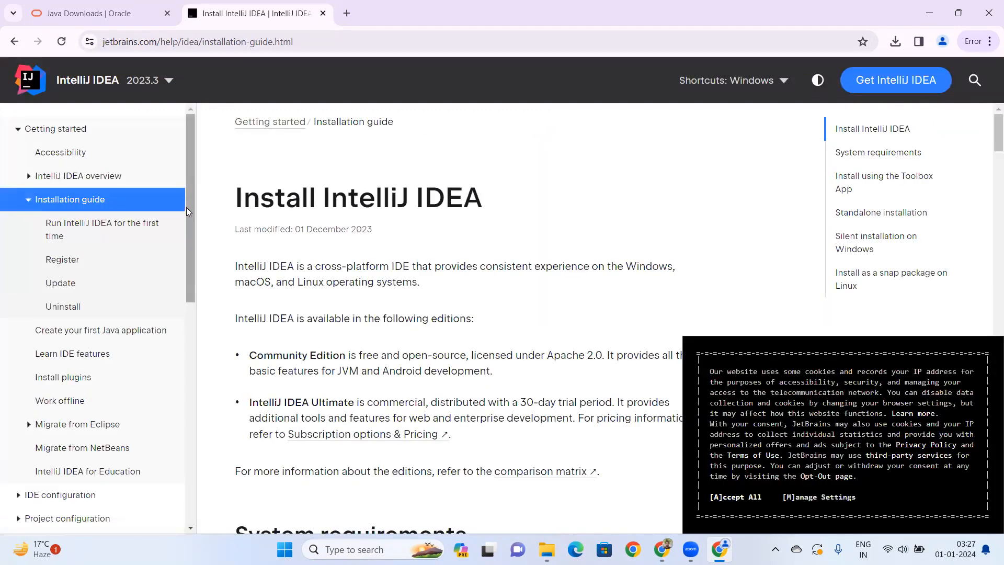
pyautogui.click(13, 42)
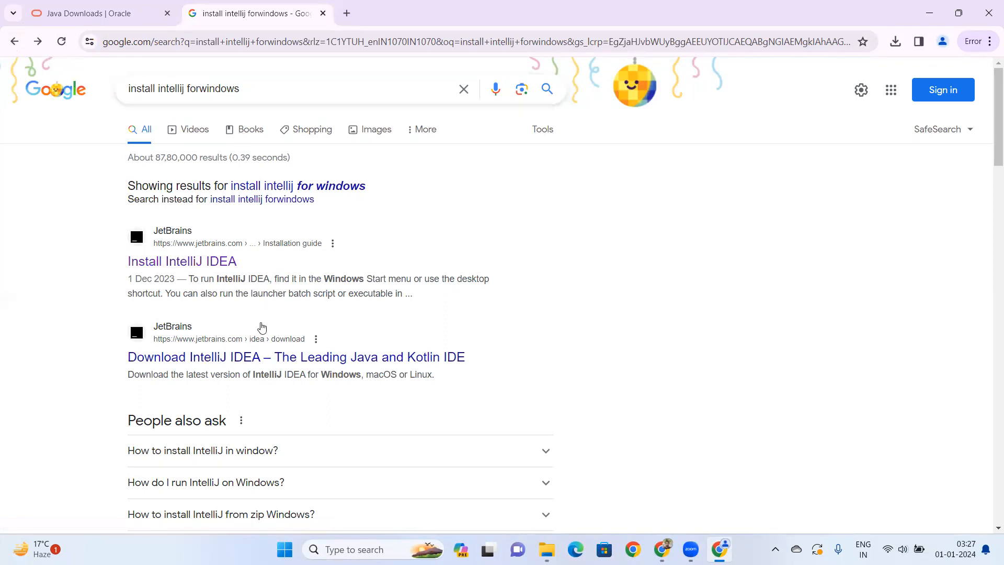
pyautogui.click(241, 358)
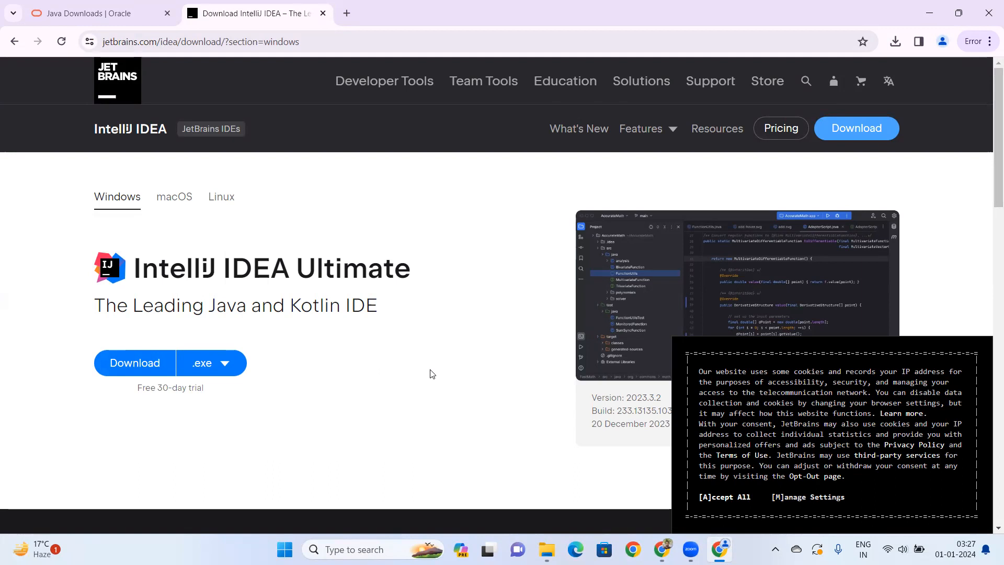
pyautogui.scroll(-7, 432, 373)
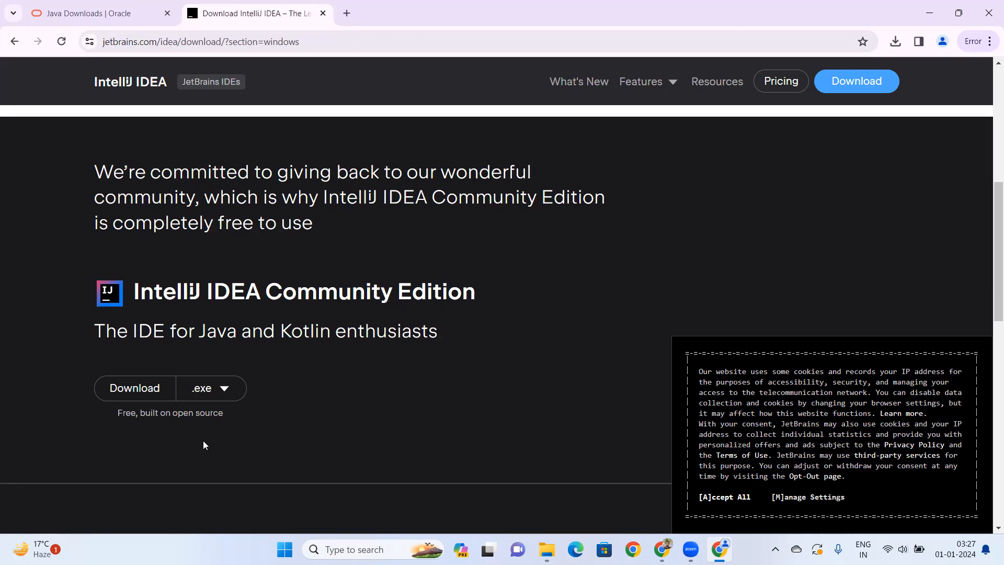
pyautogui.click(130, 398)
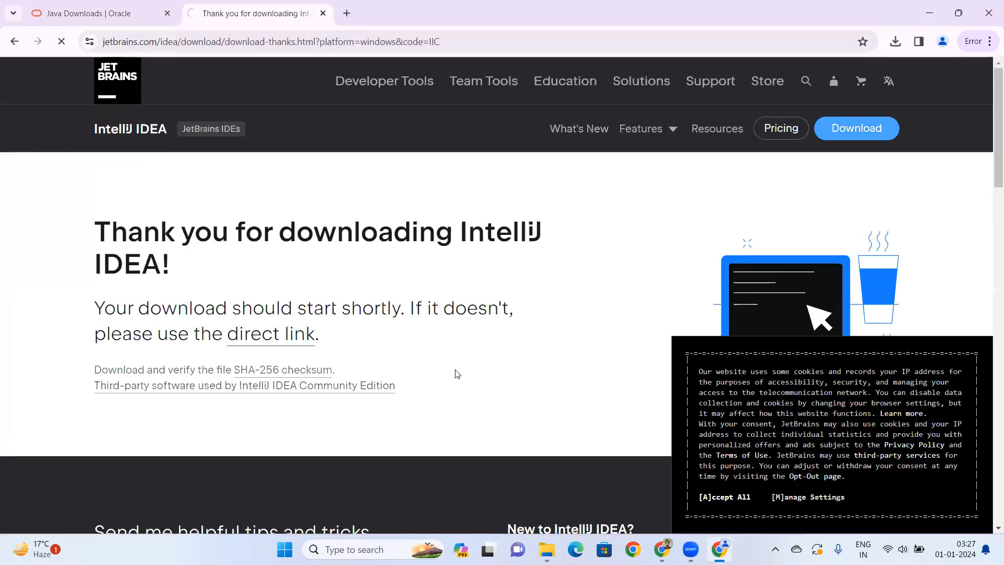
pyautogui.click(726, 499)
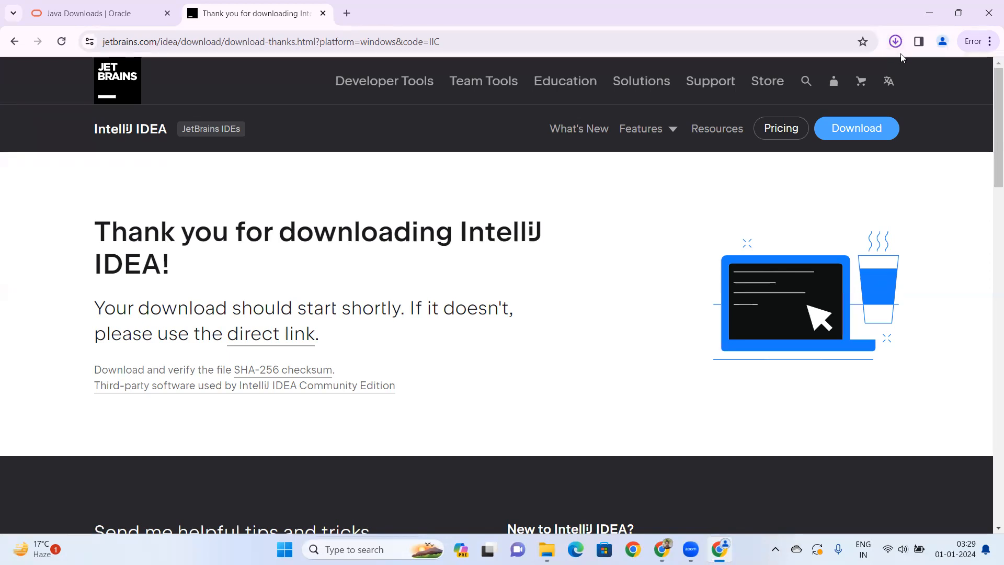
# Locate the downloaded ideaIC-2023.3.2 installer in its folder and transfer it to the desktop
pyautogui.click(896, 41)
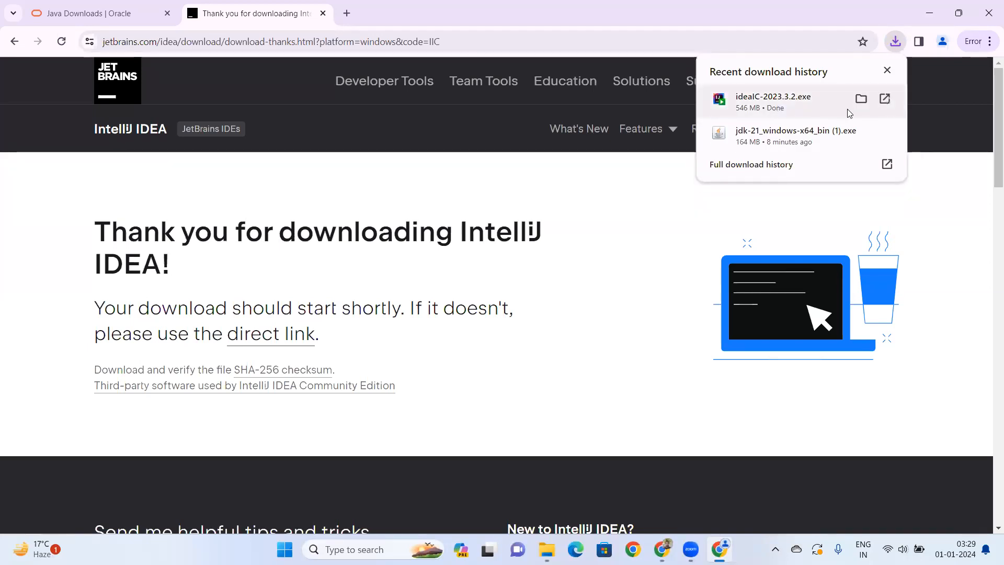
pyautogui.click(861, 99)
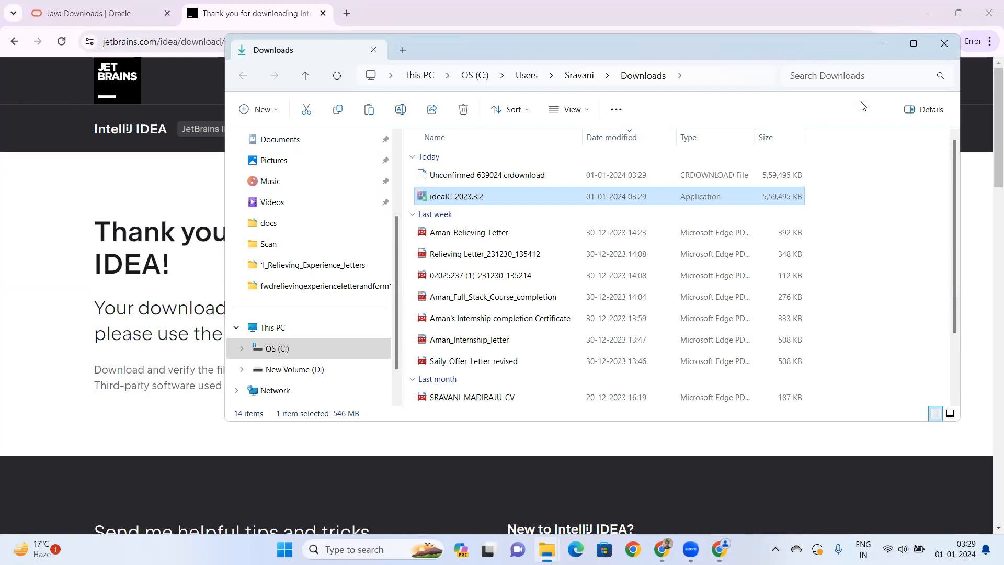
pyautogui.press('super+d')
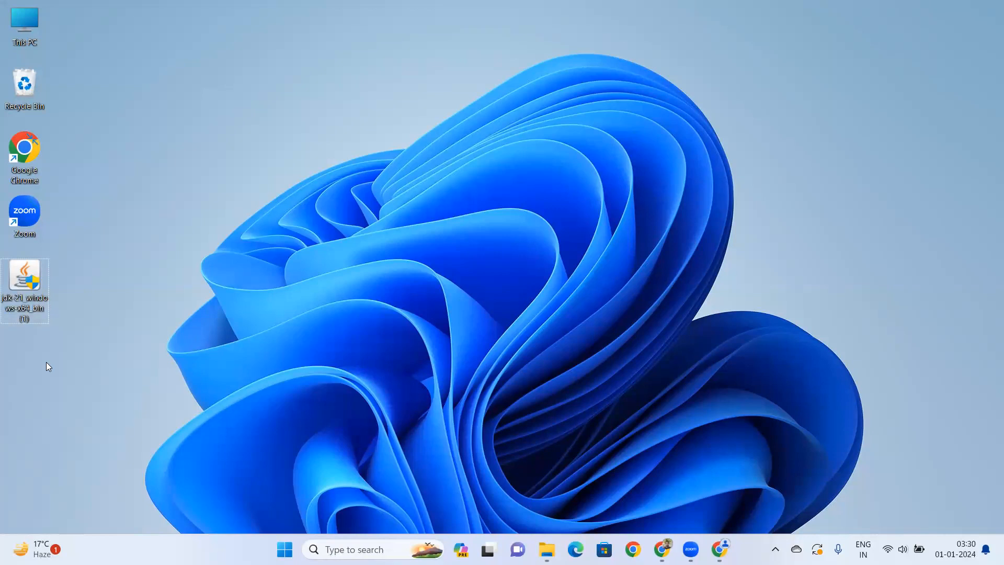
pyautogui.hotkey('ctrl', 'v')
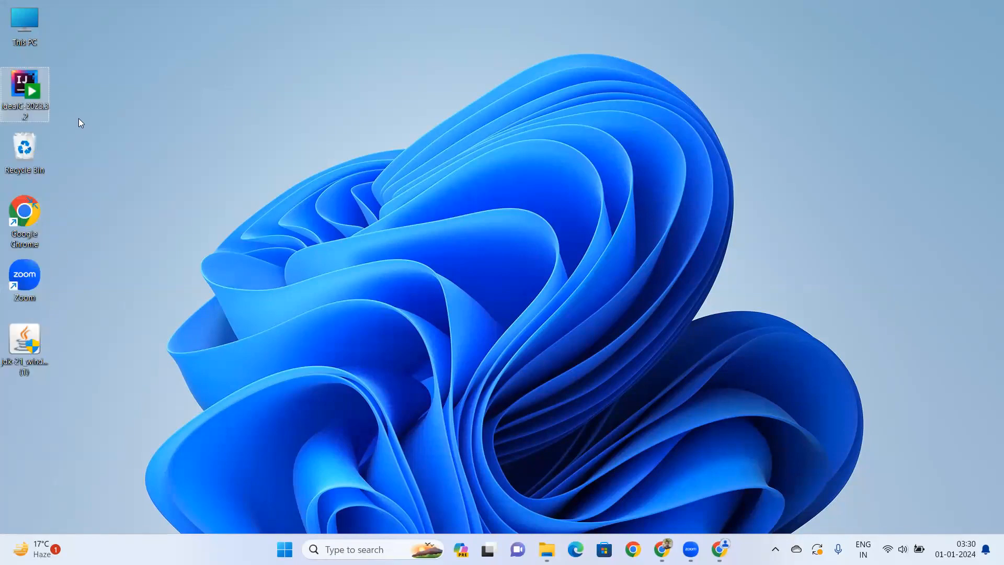
# Run the ideaIC-2023.3.2 installer with the default folders, keeping the old version and adding only a desktop shortcut
pyautogui.doubleClick(19, 84)
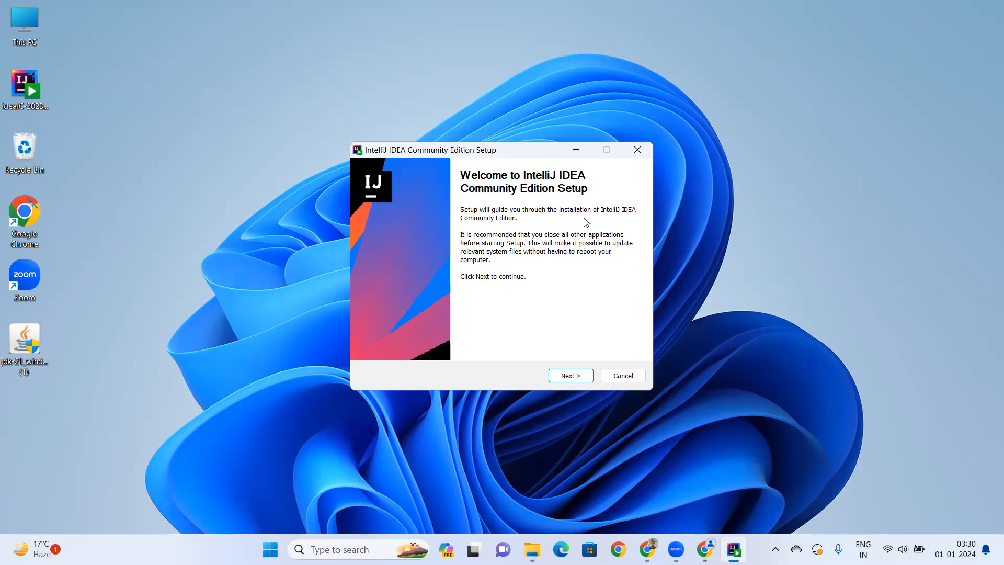
pyautogui.click(574, 377)
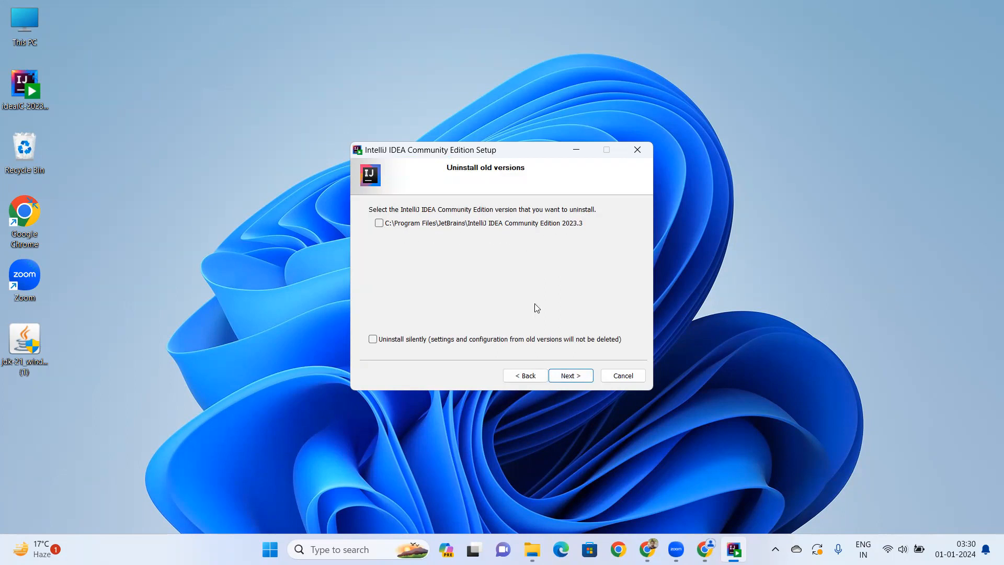
pyautogui.click(580, 377)
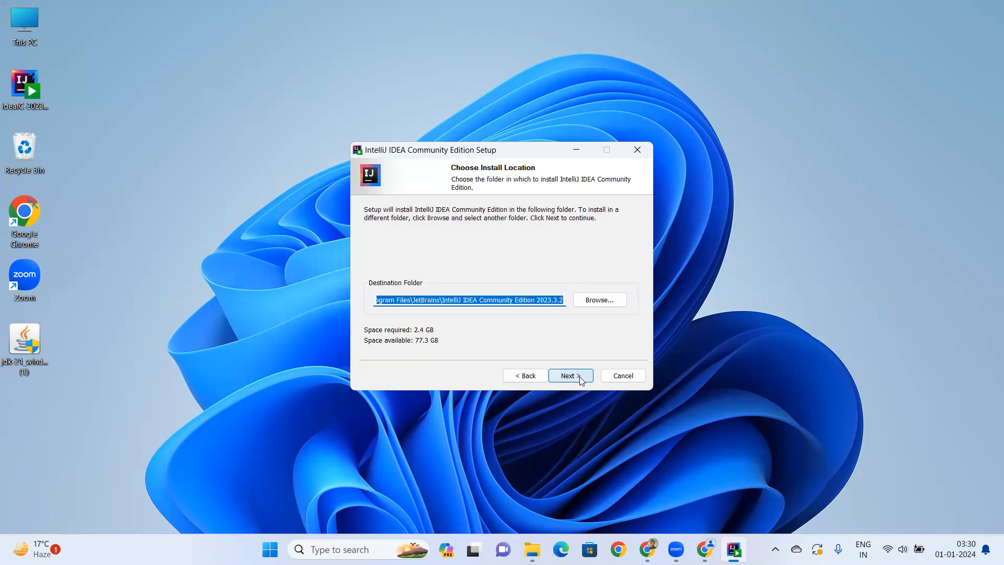
pyautogui.click(580, 377)
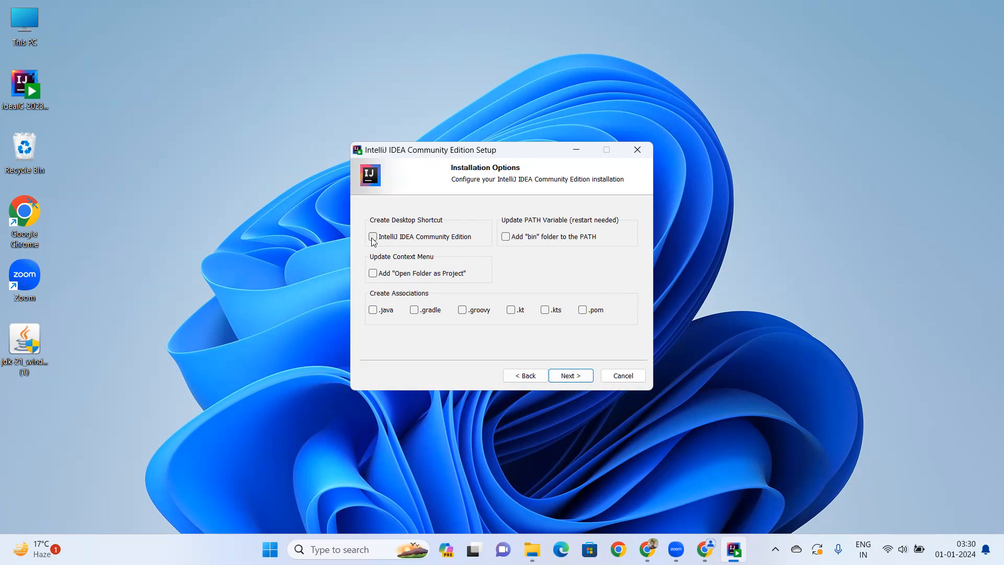
pyautogui.click(373, 238)
pyautogui.click(571, 376)
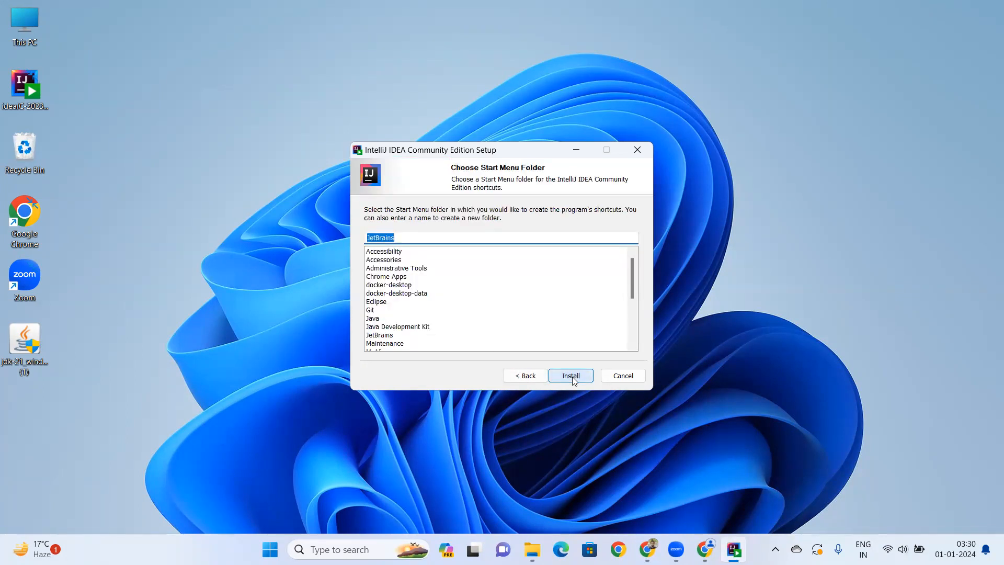
pyautogui.click(572, 377)
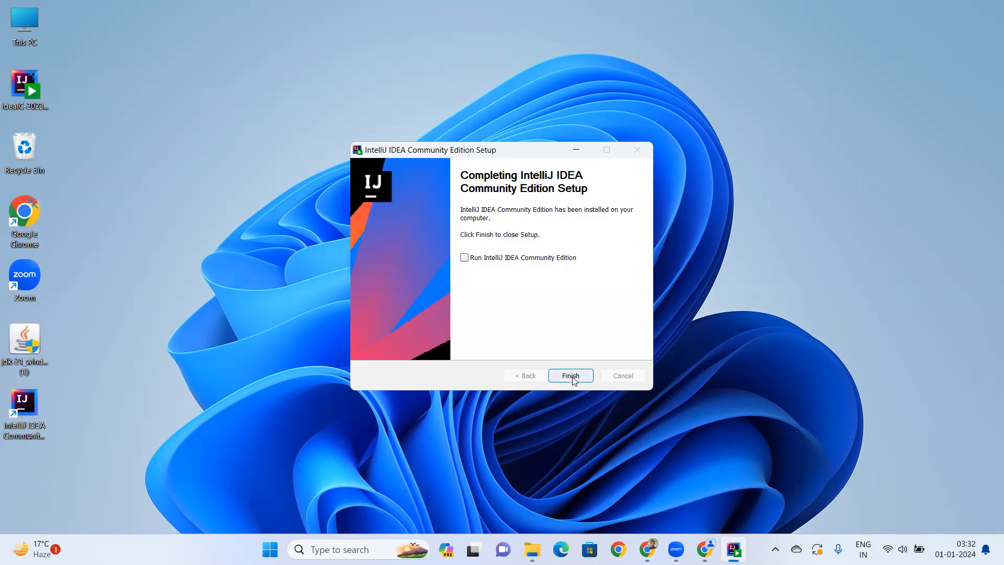
# Finish the setup with Run IntelliJ IDEA Community Edition enabled, then close the IDE and reopen it from its desktop shortcut
pyautogui.click(464, 258)
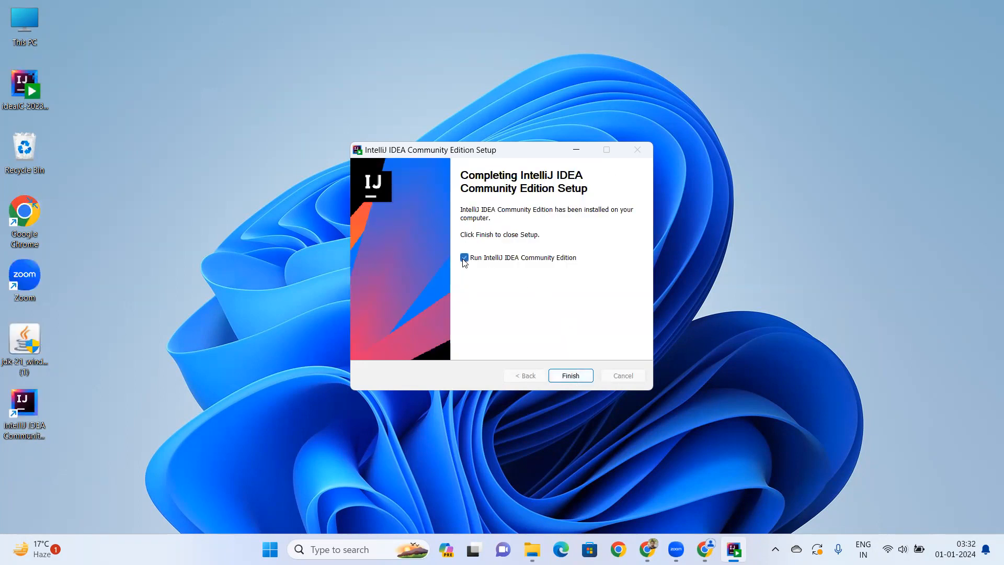
pyautogui.click(572, 376)
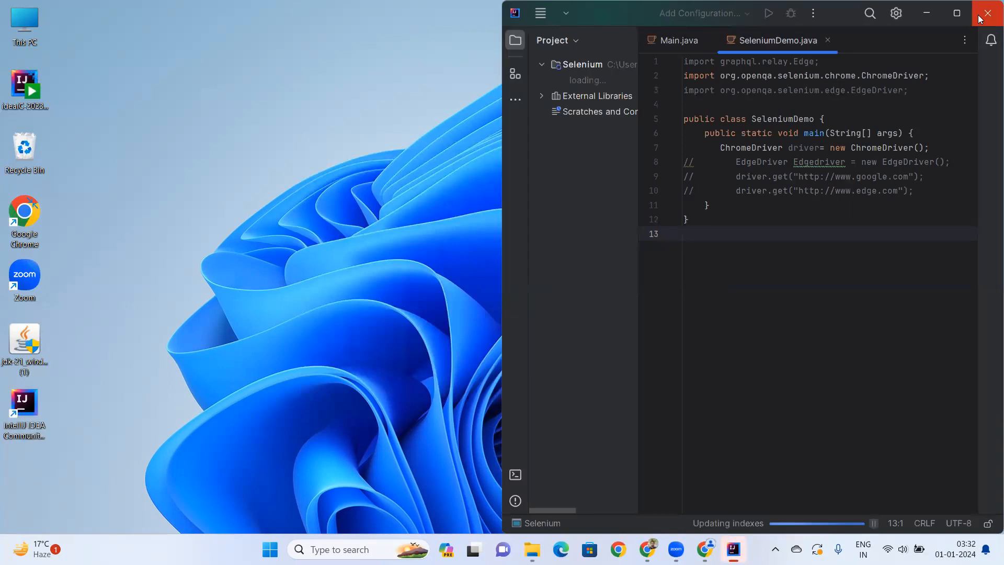
pyautogui.click(980, 19)
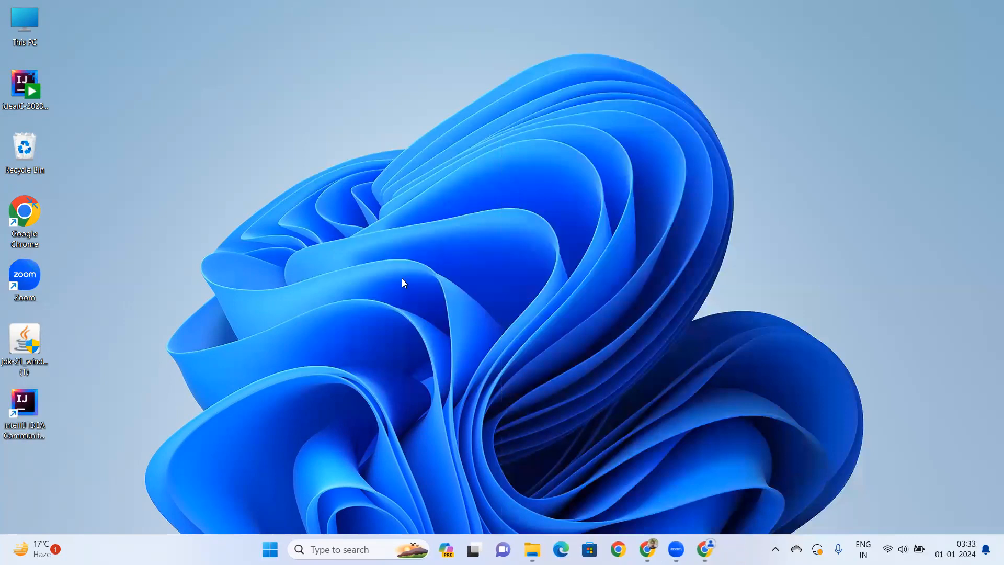
pyautogui.click(29, 407)
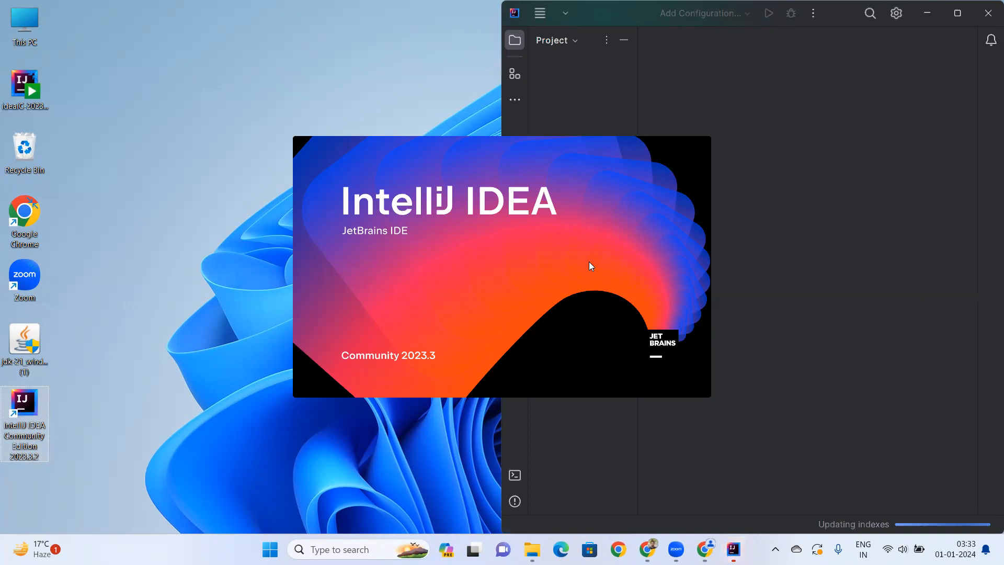
# Close the open SeleniumDemo.java and Main.java files and hide the project tree
pyautogui.click(788, 39)
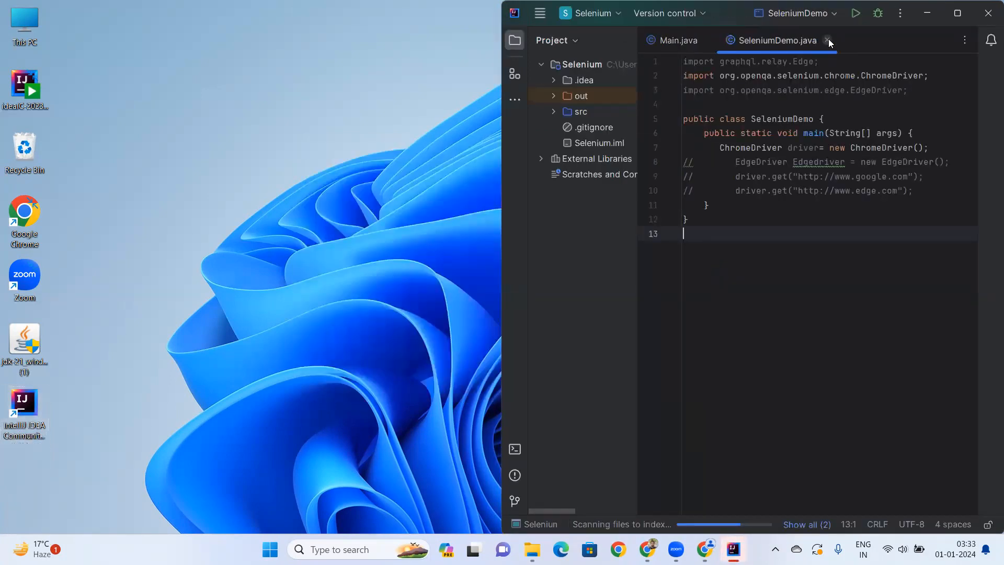
pyautogui.click(828, 40)
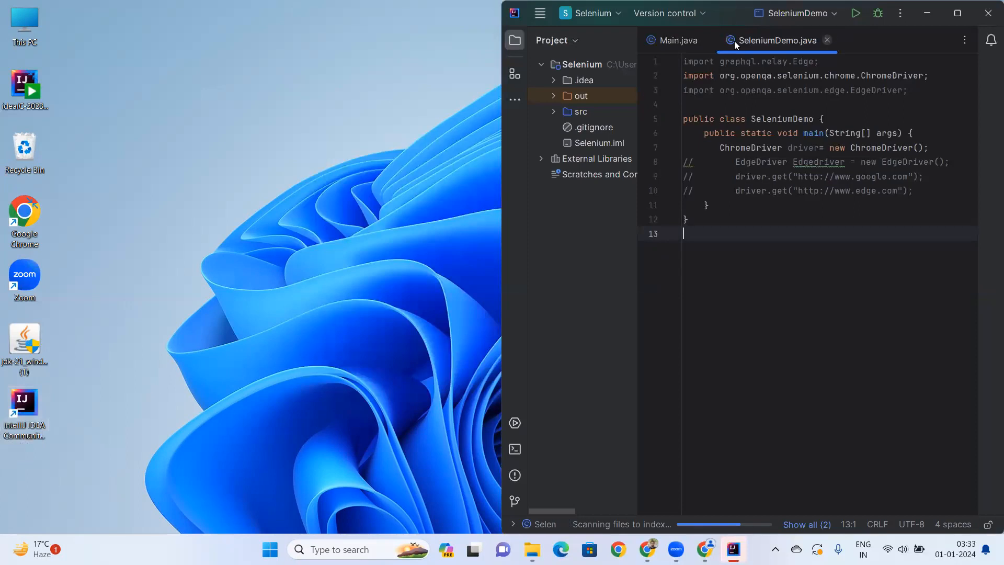
pyautogui.click(707, 40)
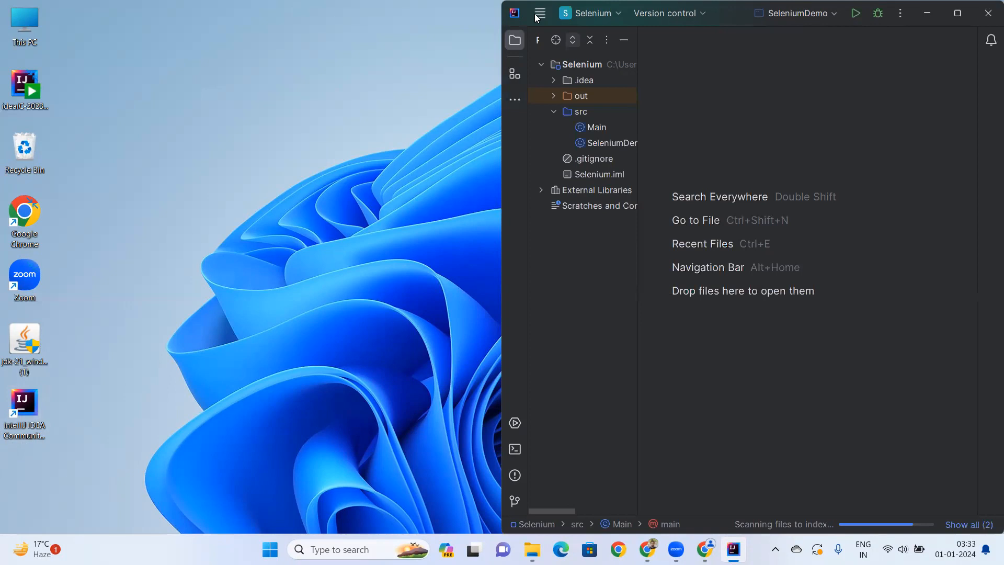
pyautogui.click(515, 42)
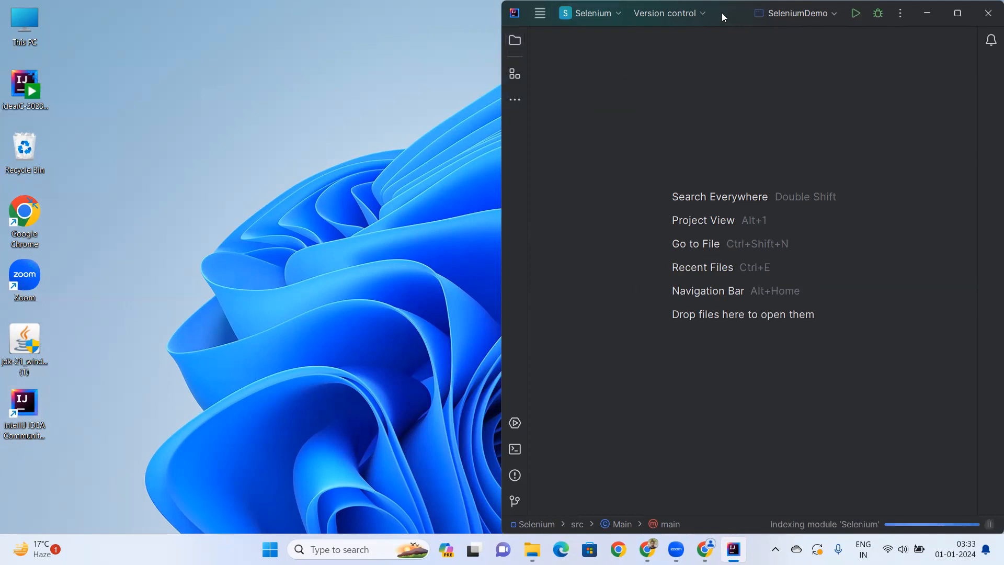
# Create a new Java project named FirstProject with the Maven build system and JDK 21, and open it in the current window
pyautogui.moveTo(722, 13); pyautogui.dragTo(565, 7)
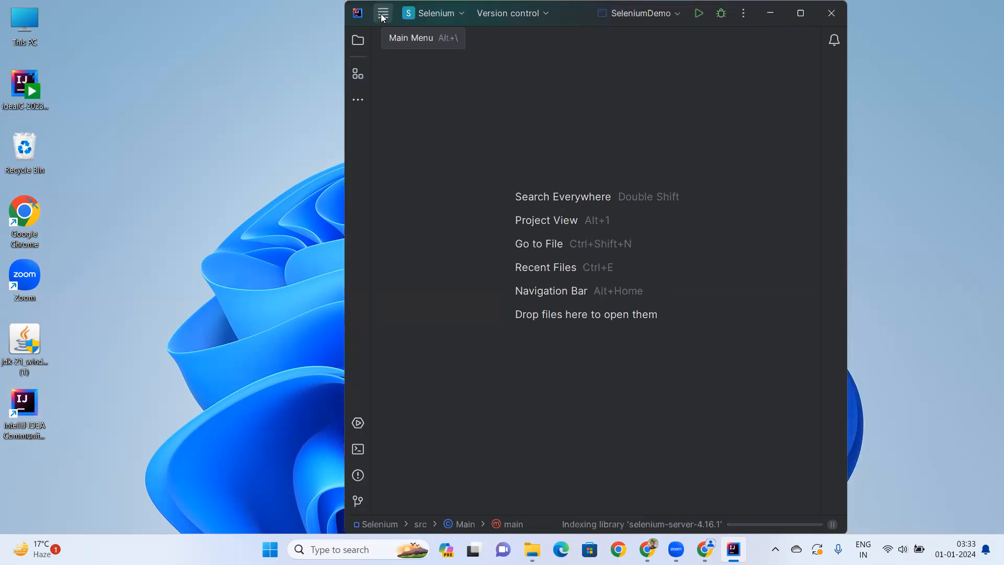
pyautogui.click(383, 19)
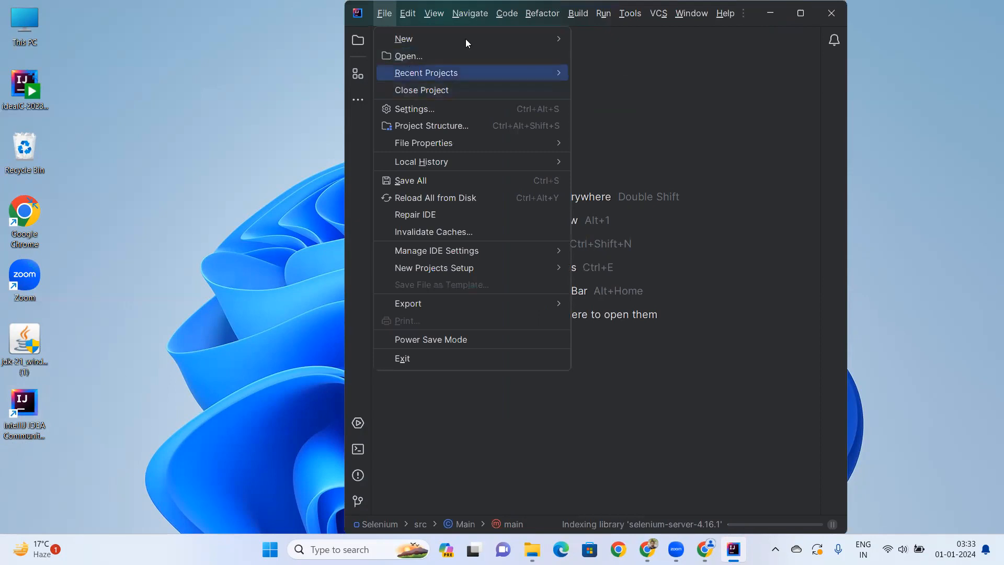
pyautogui.moveTo(472, 39)
pyautogui.click(615, 44)
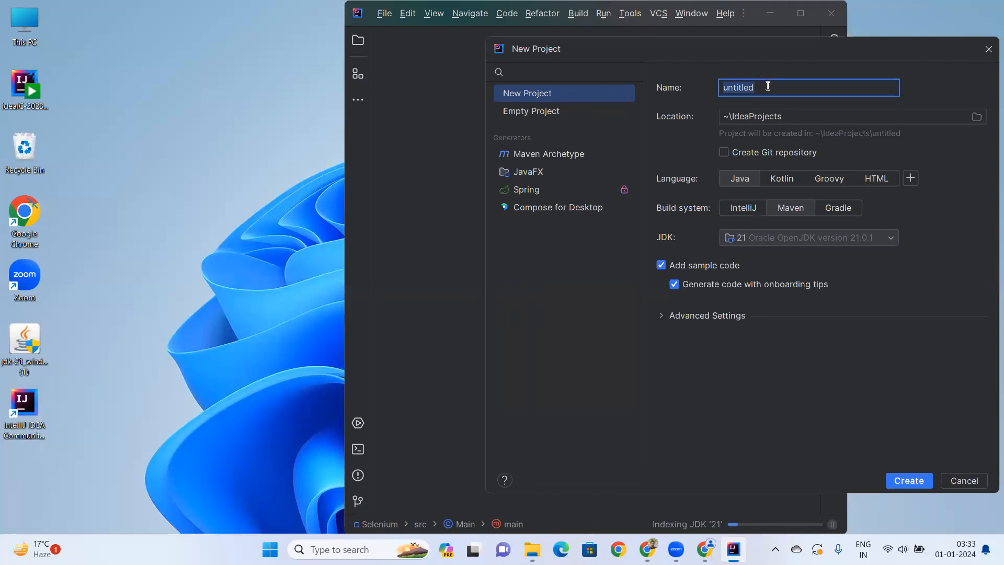
pyautogui.write('FirstProject')
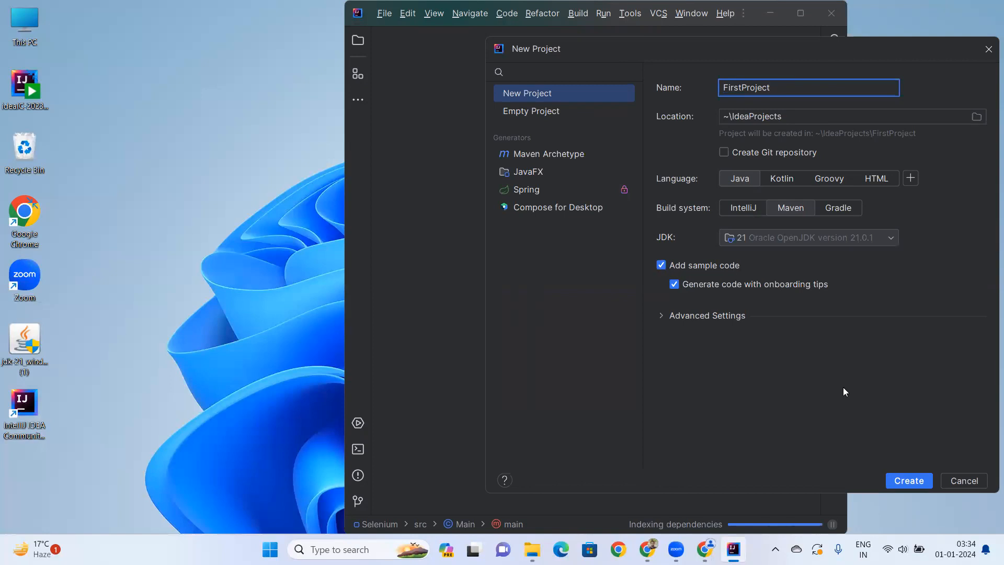
pyautogui.click(918, 481)
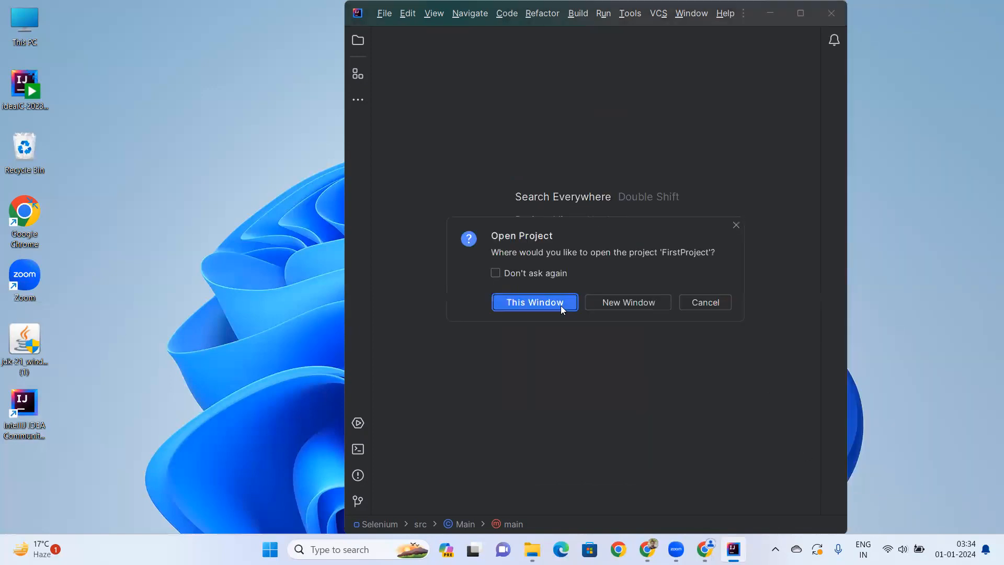
pyautogui.click(549, 303)
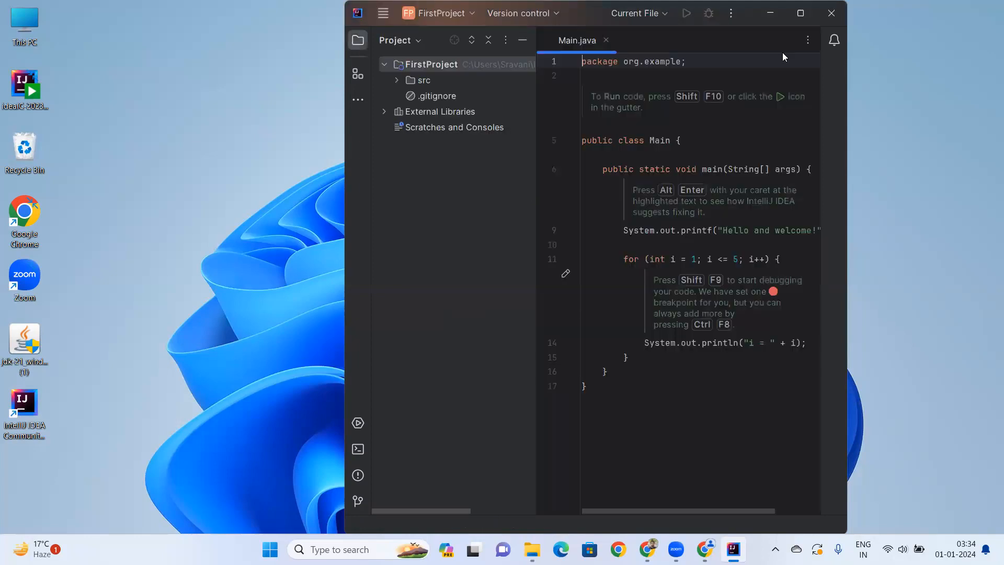
# Maximize the IDE and clear the editor by closing pom.xml and Main.java, dismissing the onboarding-tips notice and removing the println breakpoint
pyautogui.click(790, 16)
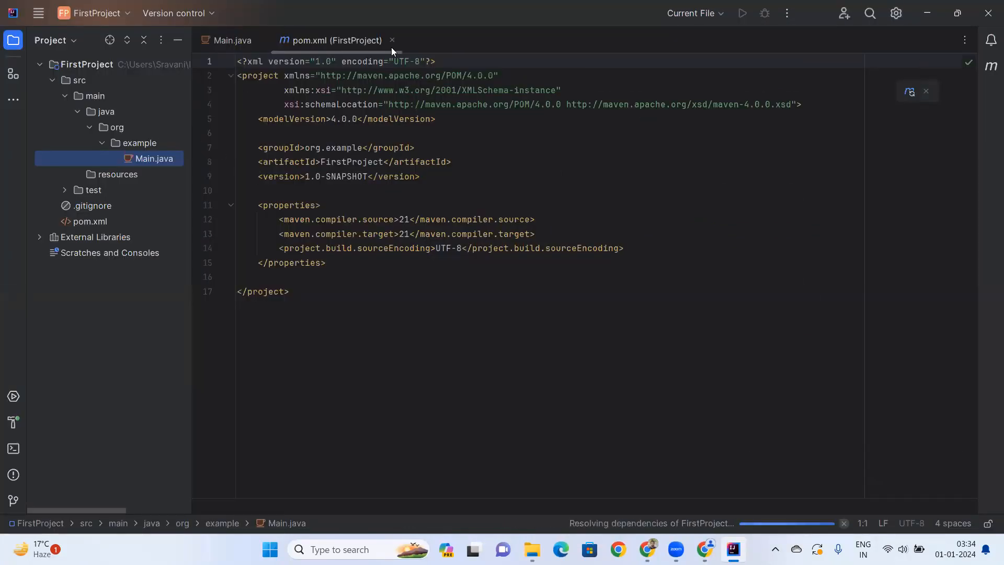
pyautogui.click(392, 40)
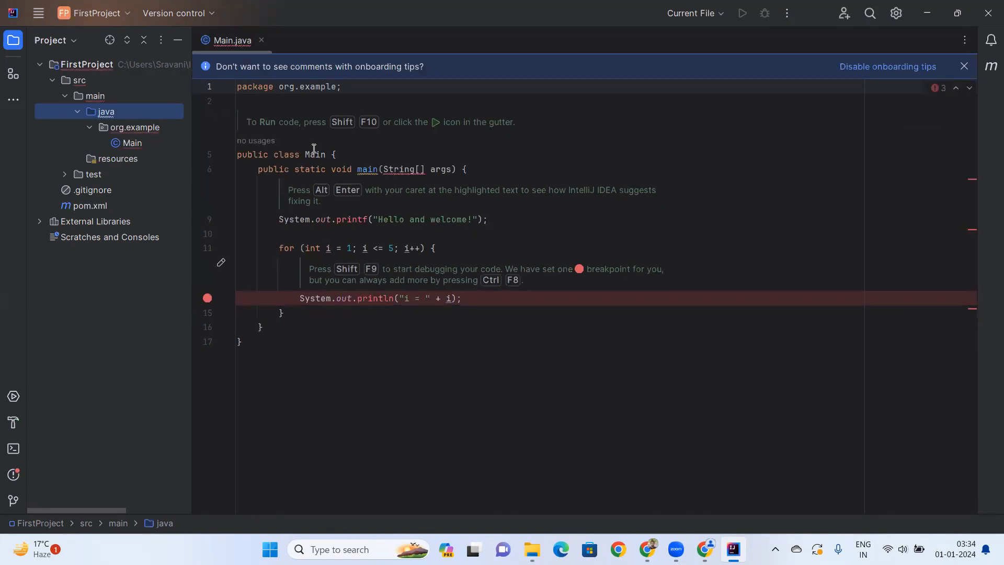
pyautogui.click(963, 66)
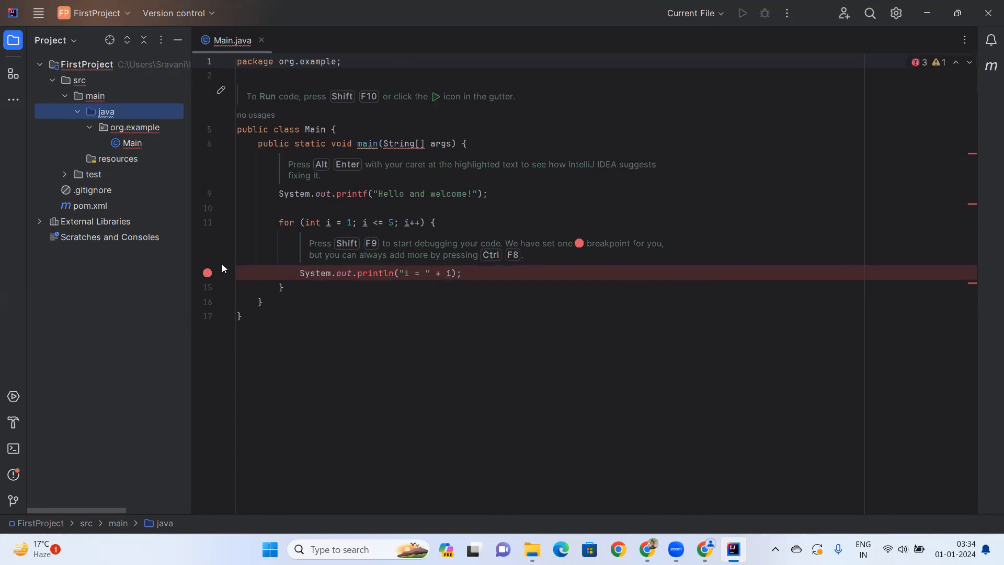
pyautogui.click(207, 272)
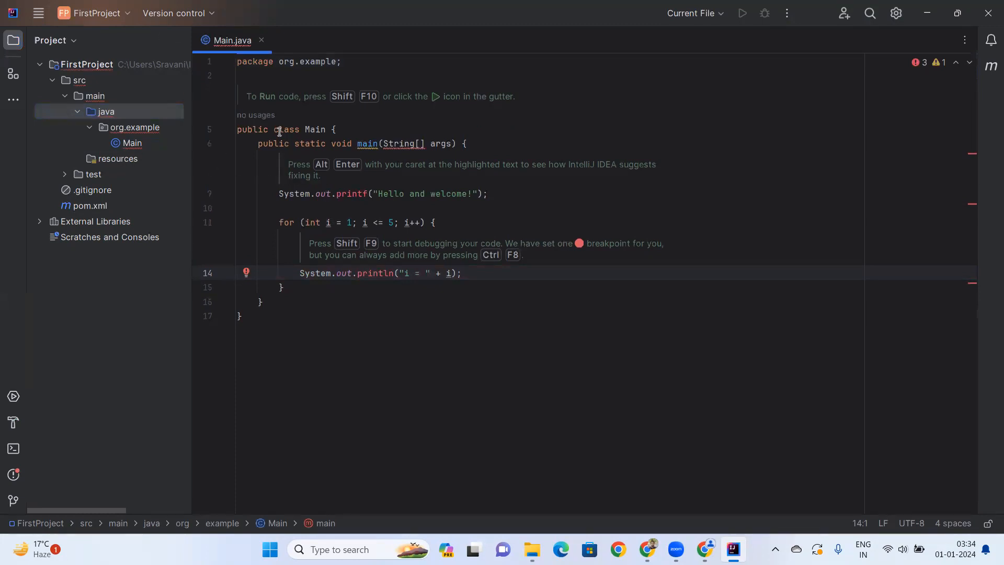
pyautogui.click(261, 41)
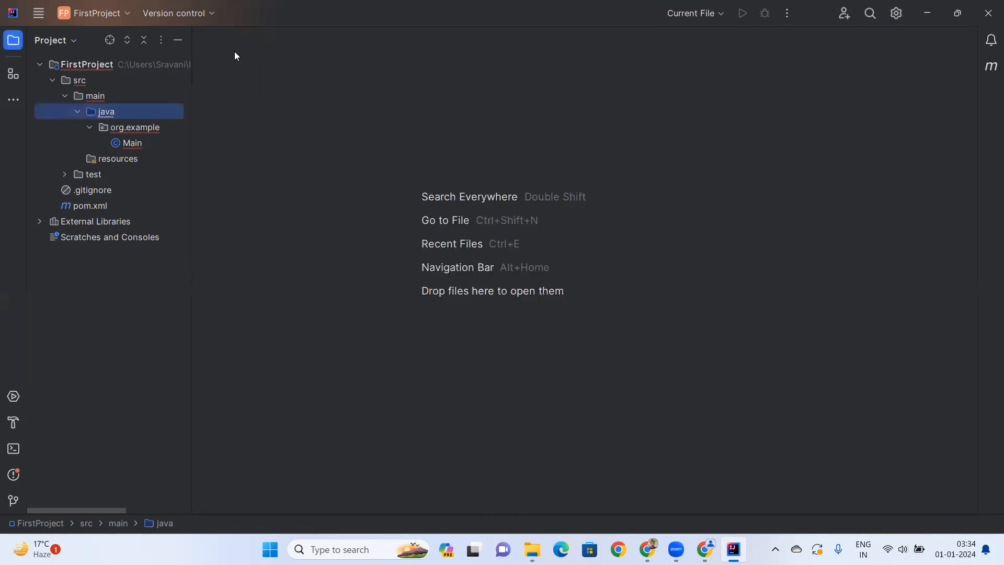
# Create a Java project named MyFirstProject with the IntelliJ build system in the current window, and run its sample Main class
pyautogui.click(39, 15)
pyautogui.moveTo(75, 38)
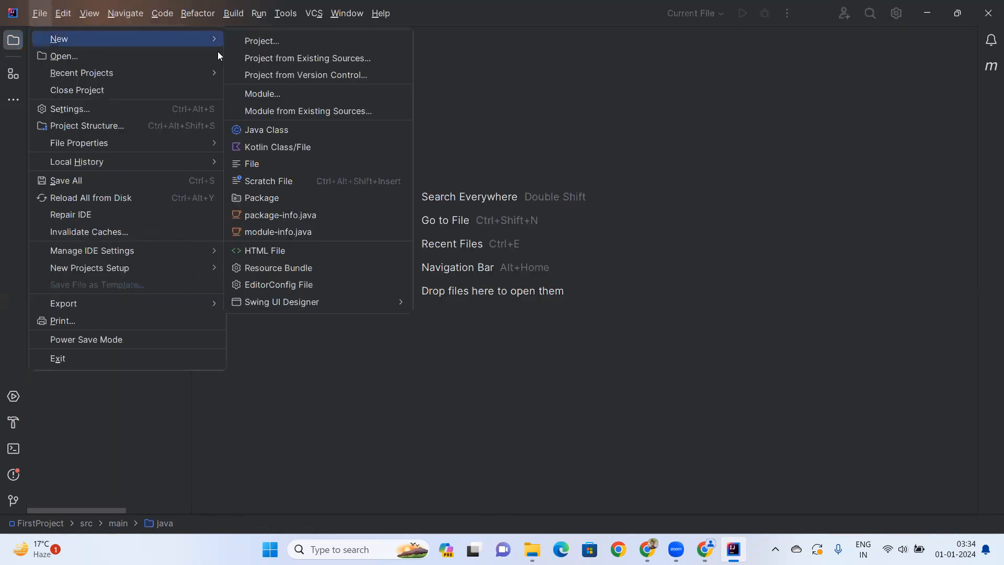
pyautogui.click(255, 45)
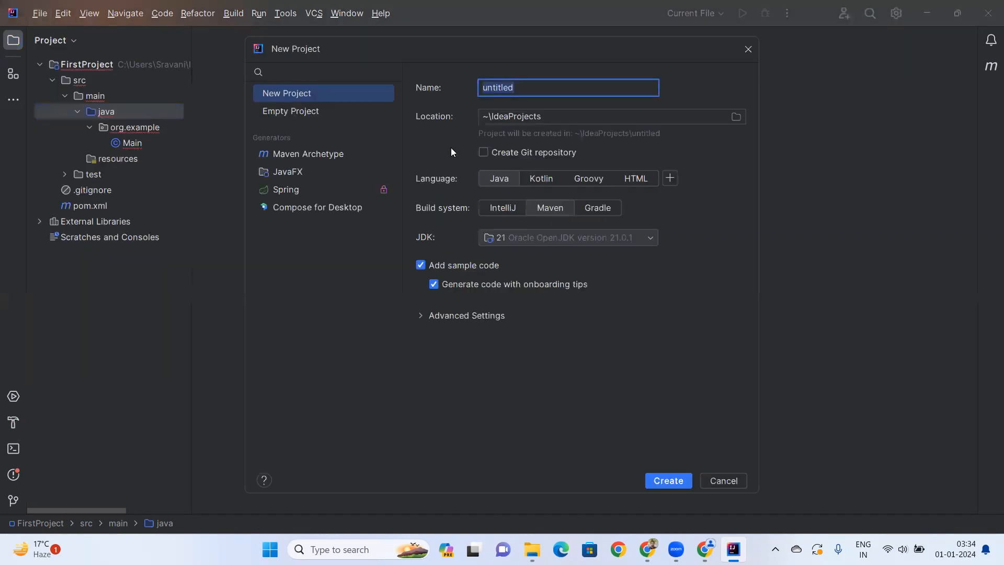
pyautogui.click(507, 207)
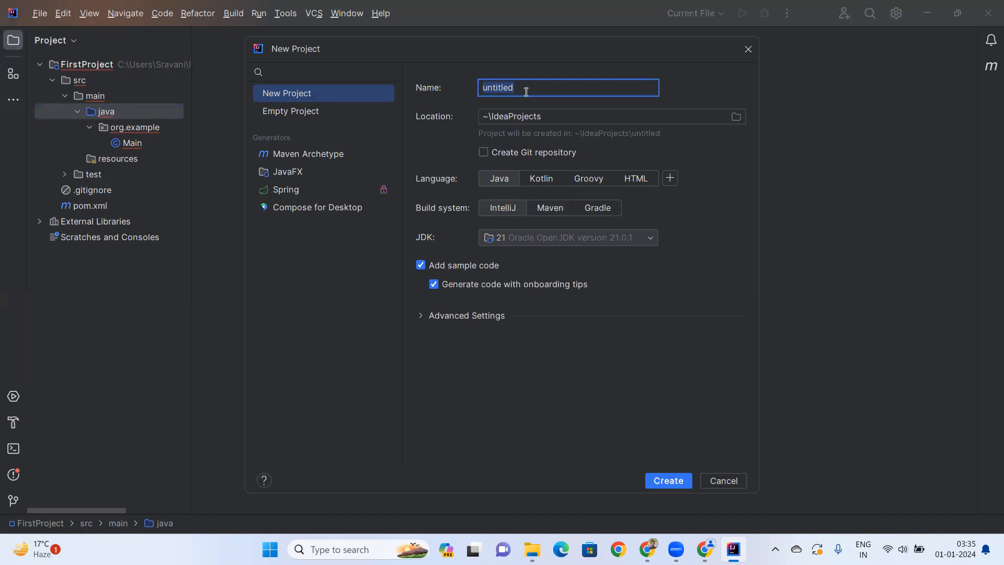
pyautogui.write('MyFirstProject')
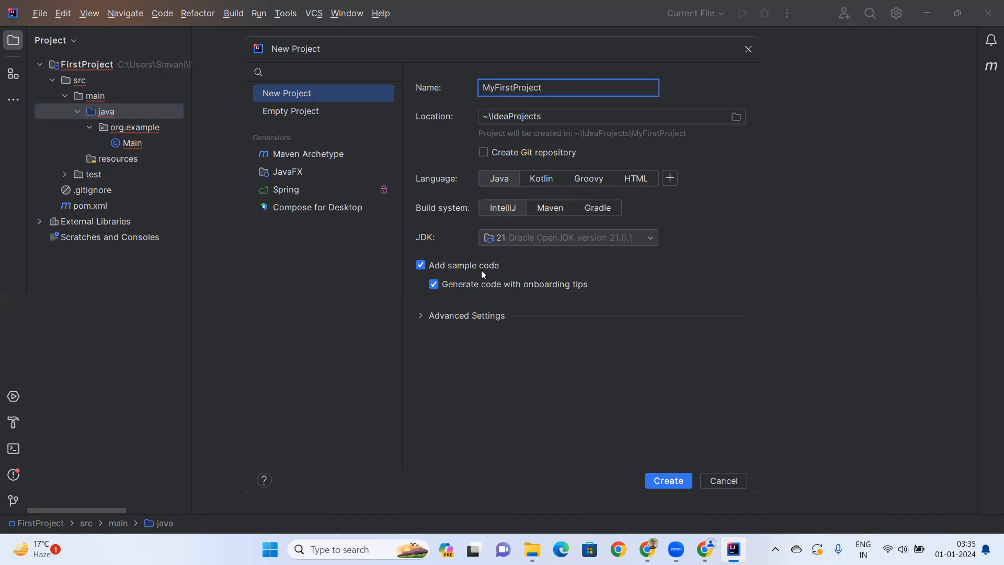
pyautogui.click(669, 480)
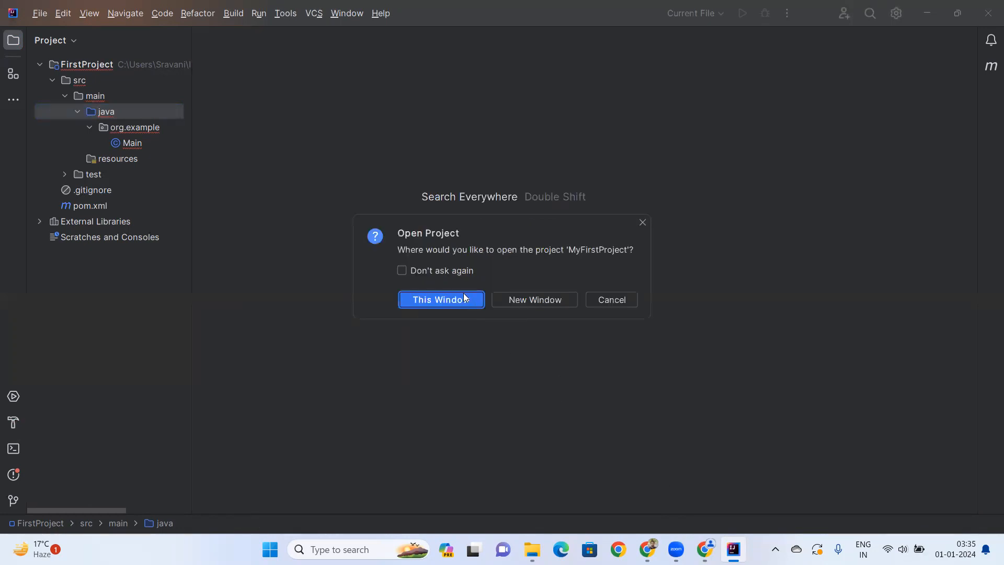
pyautogui.click(455, 303)
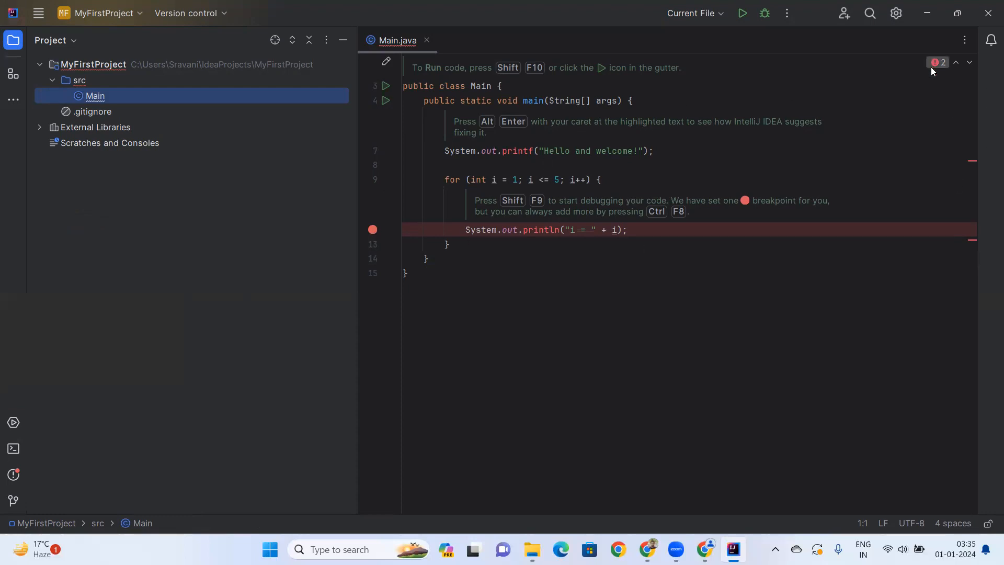
pyautogui.click(385, 86)
pyautogui.click(412, 94)
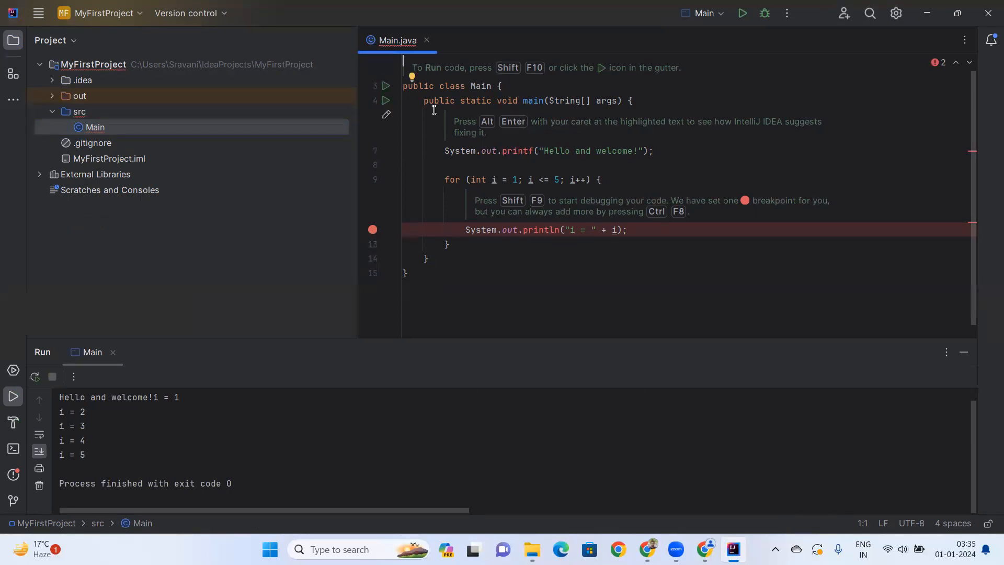
# Delete the sample code from the main method, along with its leftover breakpoint and the extra closing brace at the end of the file
pyautogui.click(452, 119)
pyautogui.moveTo(468, 135); pyautogui.dragTo(637, 230)
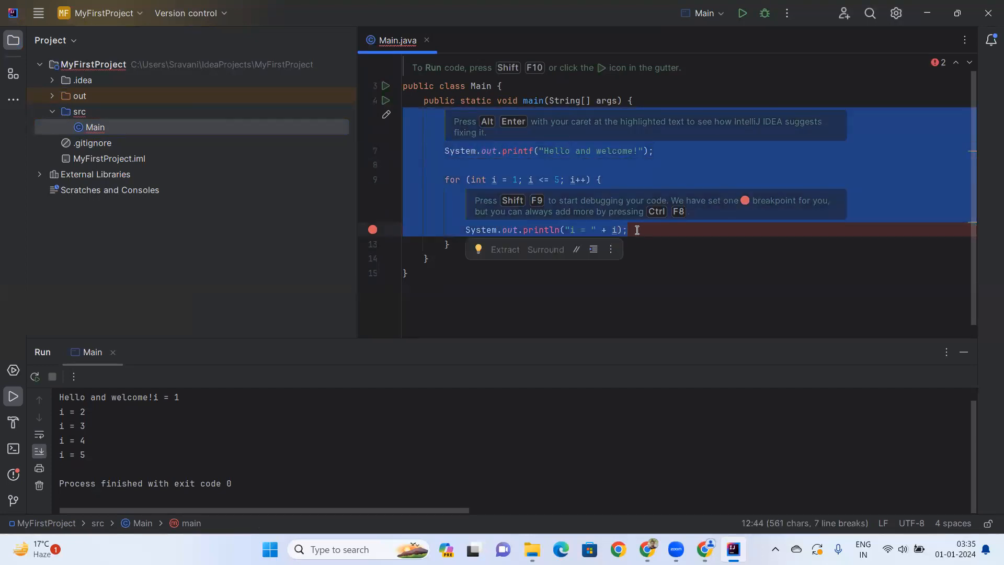
pyautogui.press('BackSpace')
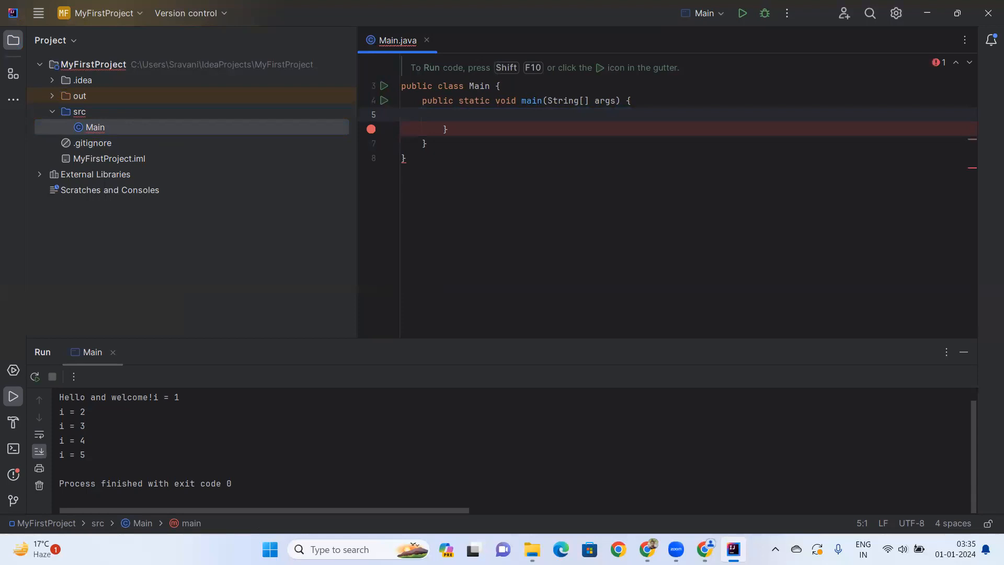
pyautogui.click(371, 129)
pyautogui.click(420, 158)
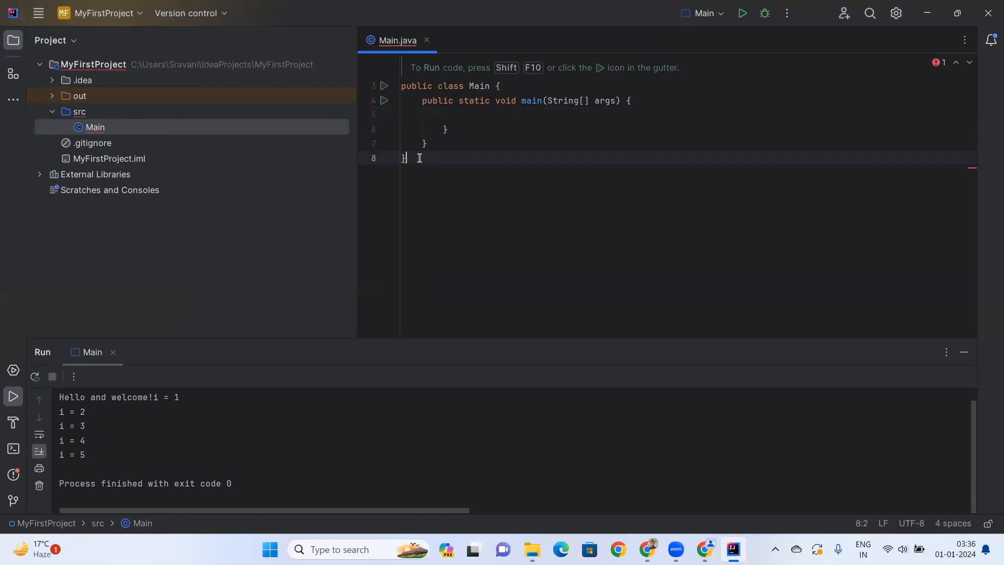
pyautogui.press('BackSpace')
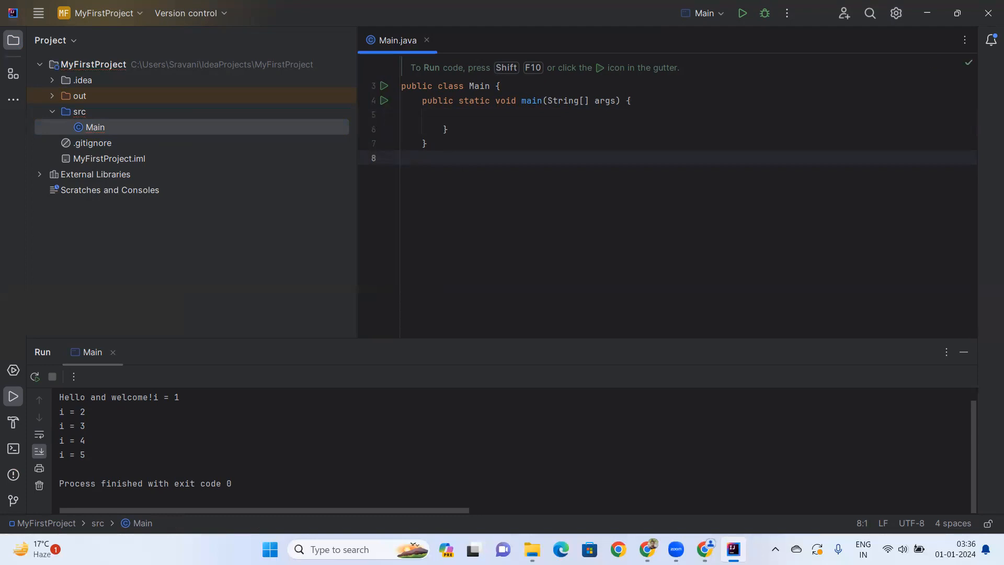
# Write System.out.println("Hello ITMASTAR"); in the main method and run the program
pyautogui.click(469, 110)
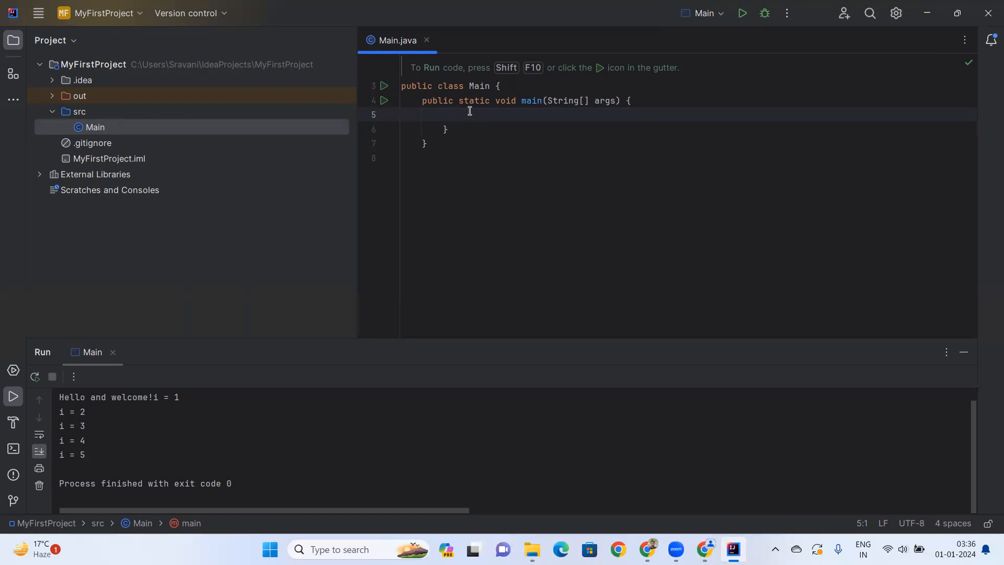
pyautogui.write('Sys')
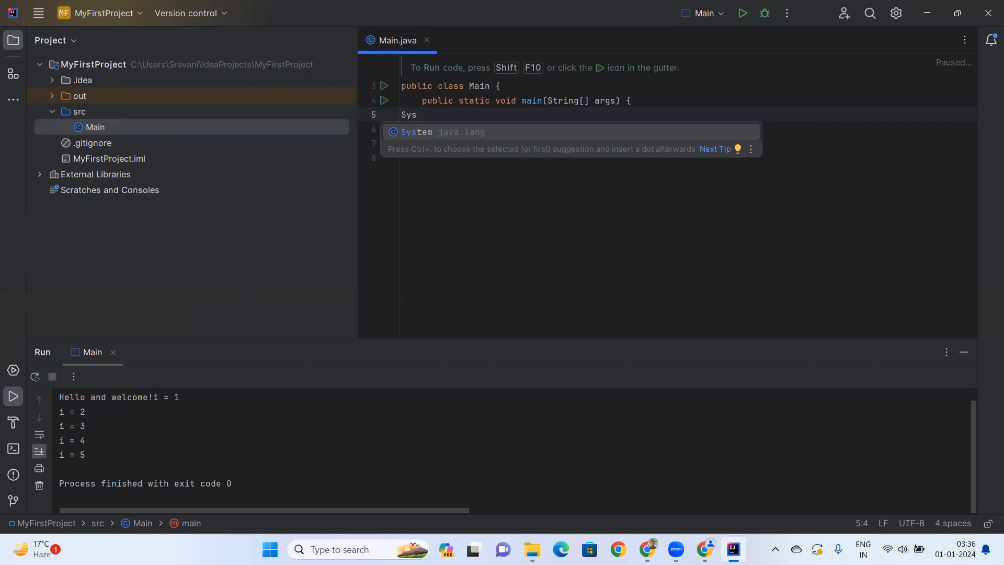
pyautogui.press('Return')
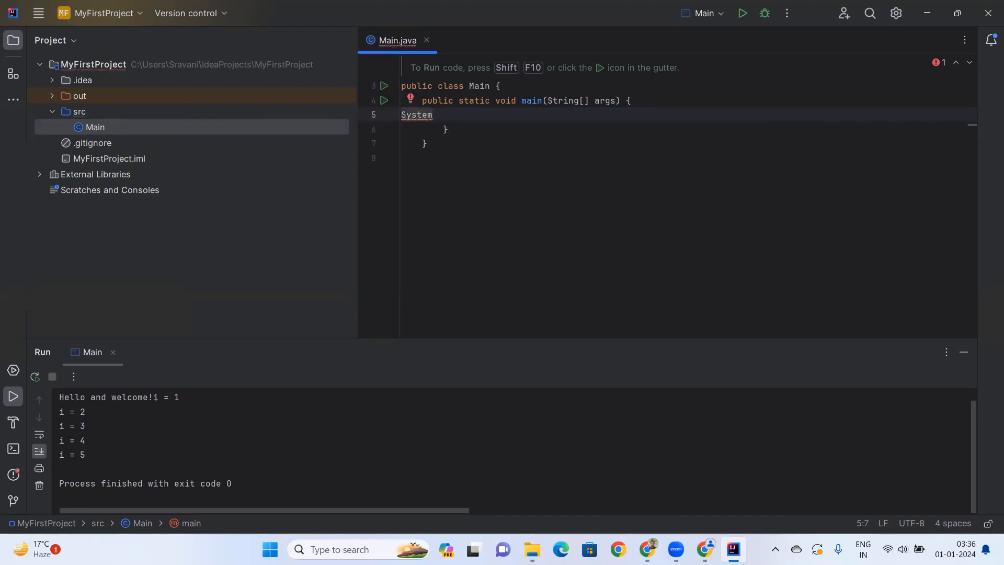
pyautogui.write('.ou')
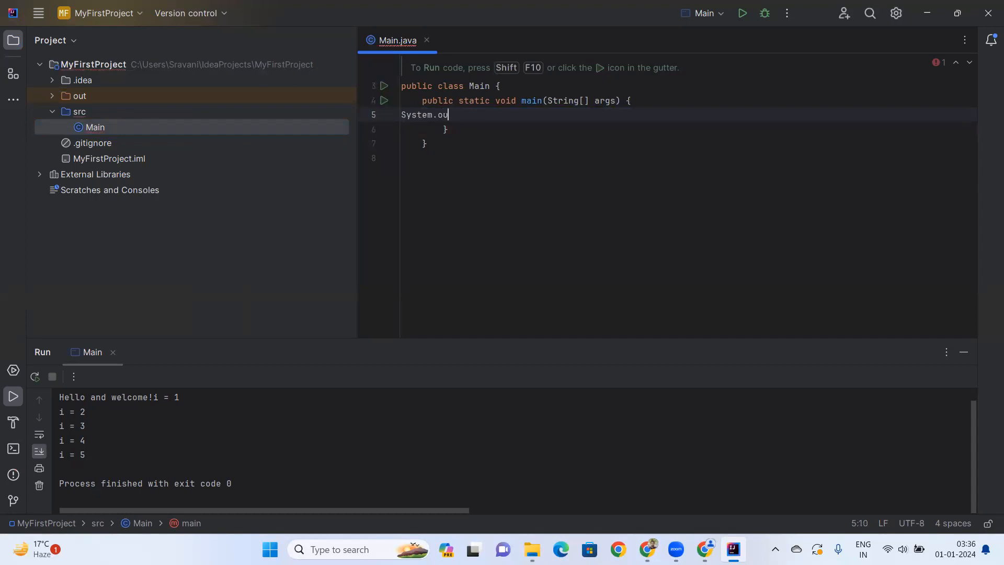
pyautogui.write('t.')
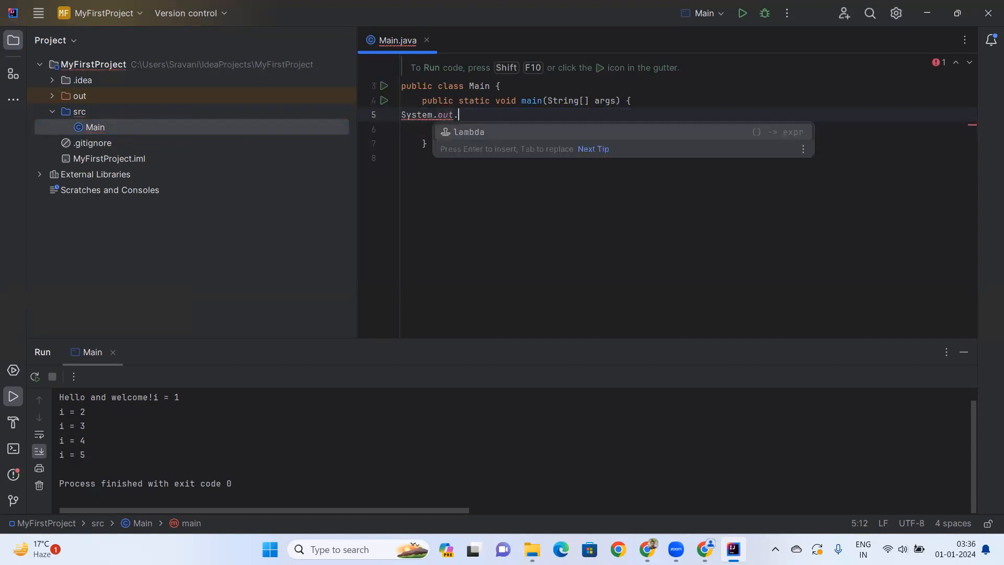
pyautogui.write('println')
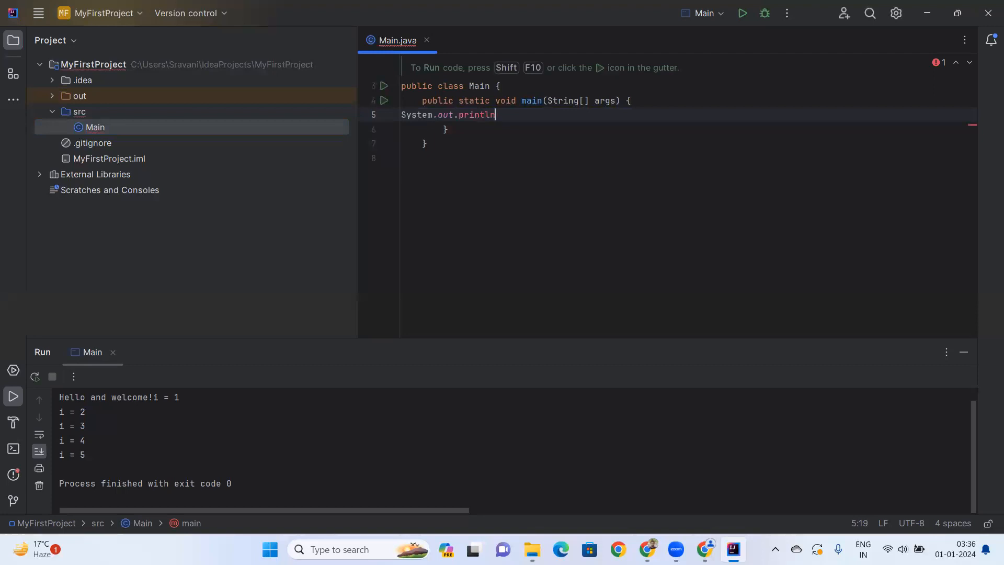
pyautogui.write('(')
pyautogui.write('"He')
pyautogui.write('llo I')
pyautogui.write('T')
pyautogui.write('MASAT')
pyautogui.write('I')
pyautogui.press('BackSpace')
pyautogui.press('BackSpace')
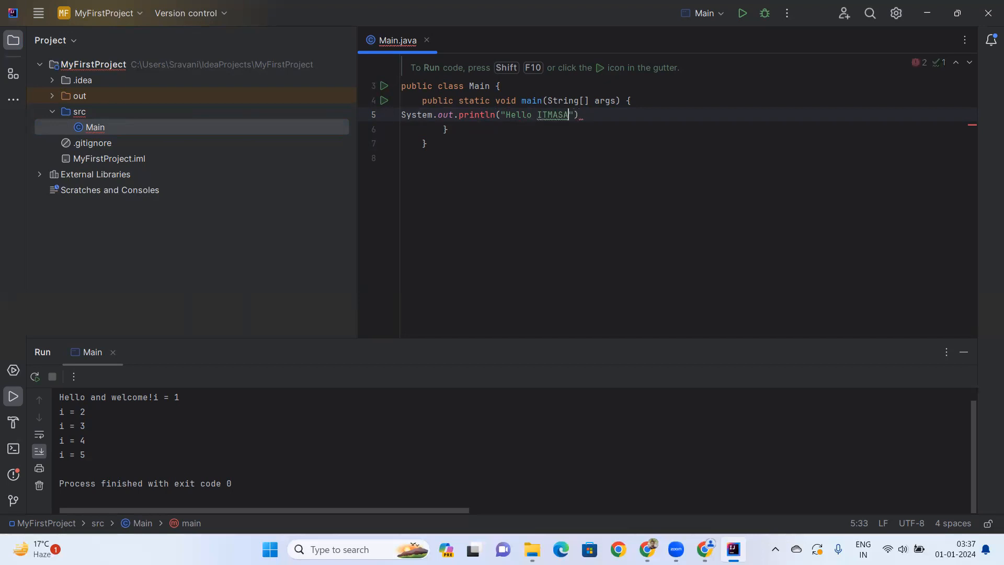
pyautogui.press('BackSpace')
pyautogui.write('TAR')
pyautogui.press('Right')
pyautogui.press('Right')
pyautogui.write(';')
pyautogui.click(742, 19)
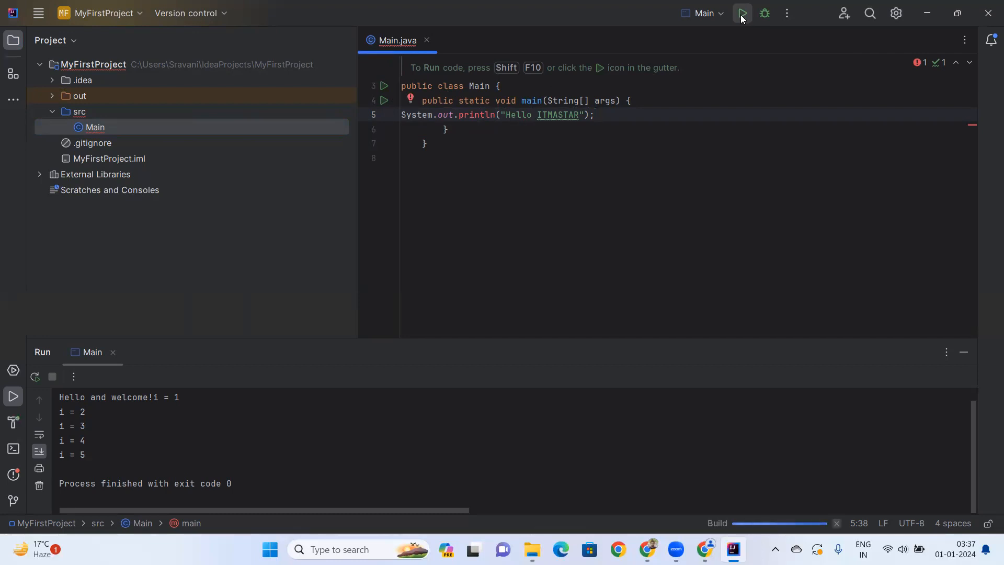